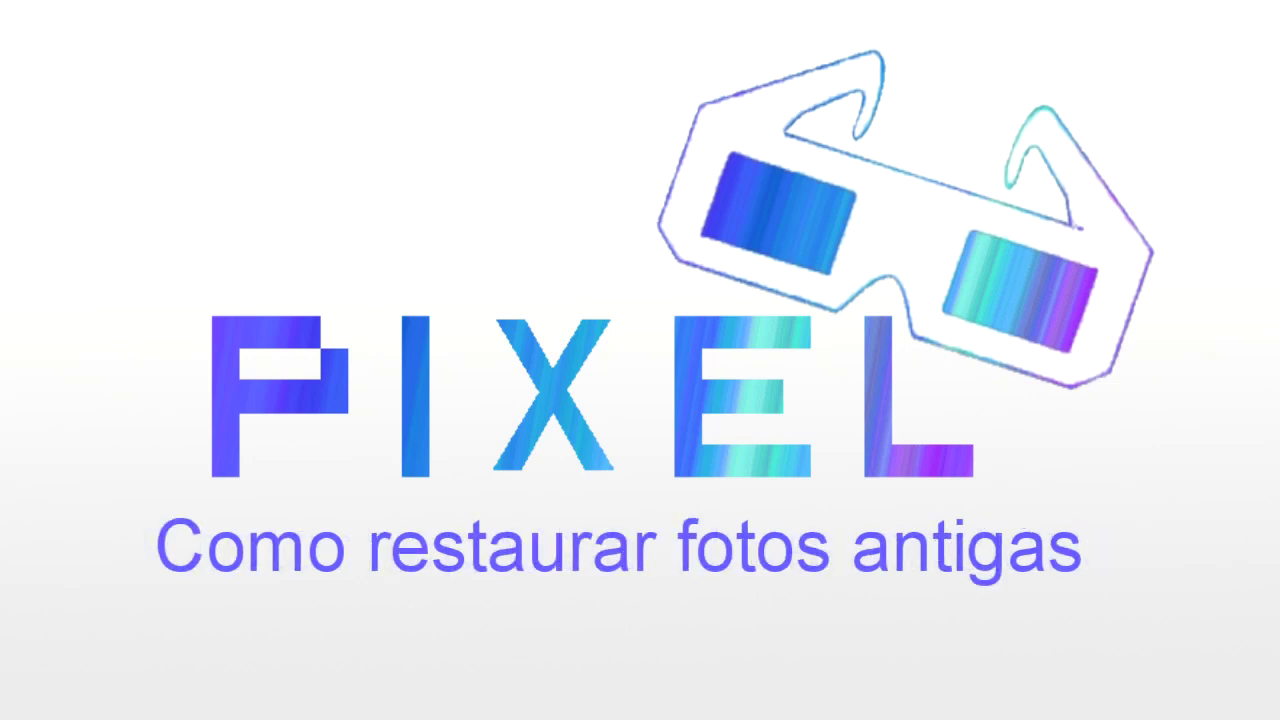
Open the Foto antiga photo.
{"action": "key", "text": "ctrl+o"}
{"action": "key", "text": "End"}
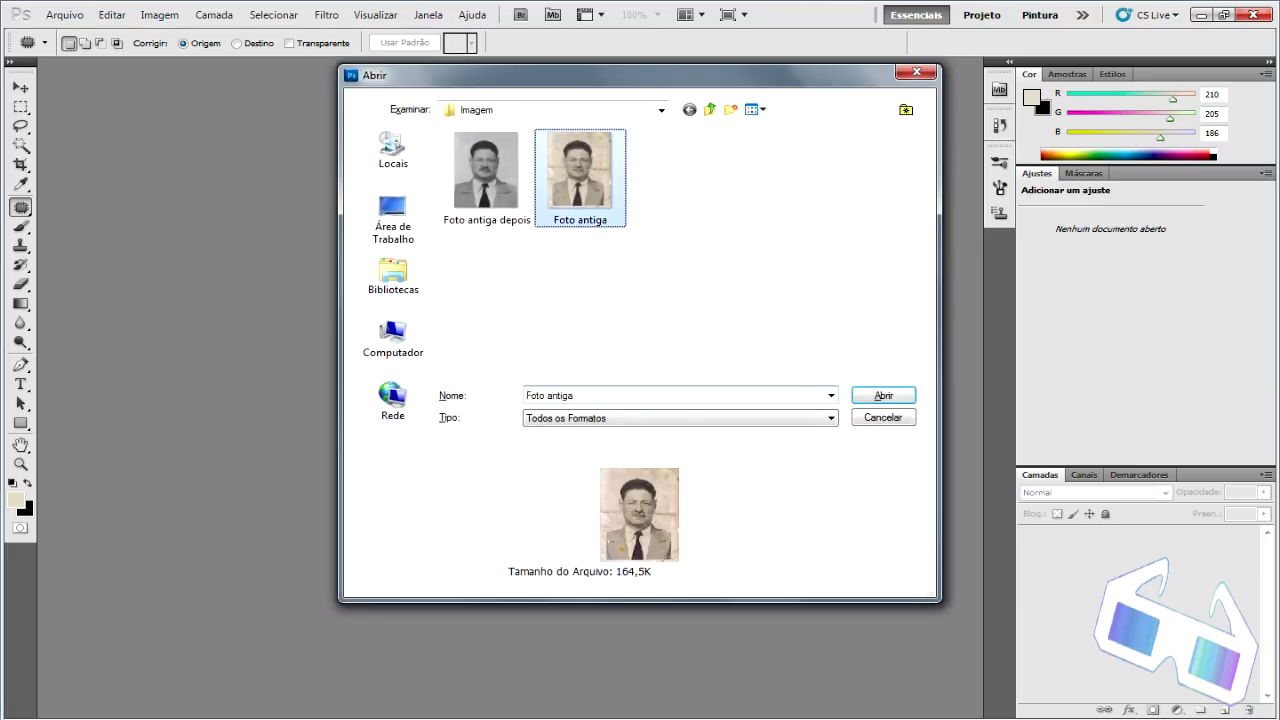
{"action": "key", "text": "Return"}
{"action": "key", "text": "Return"}
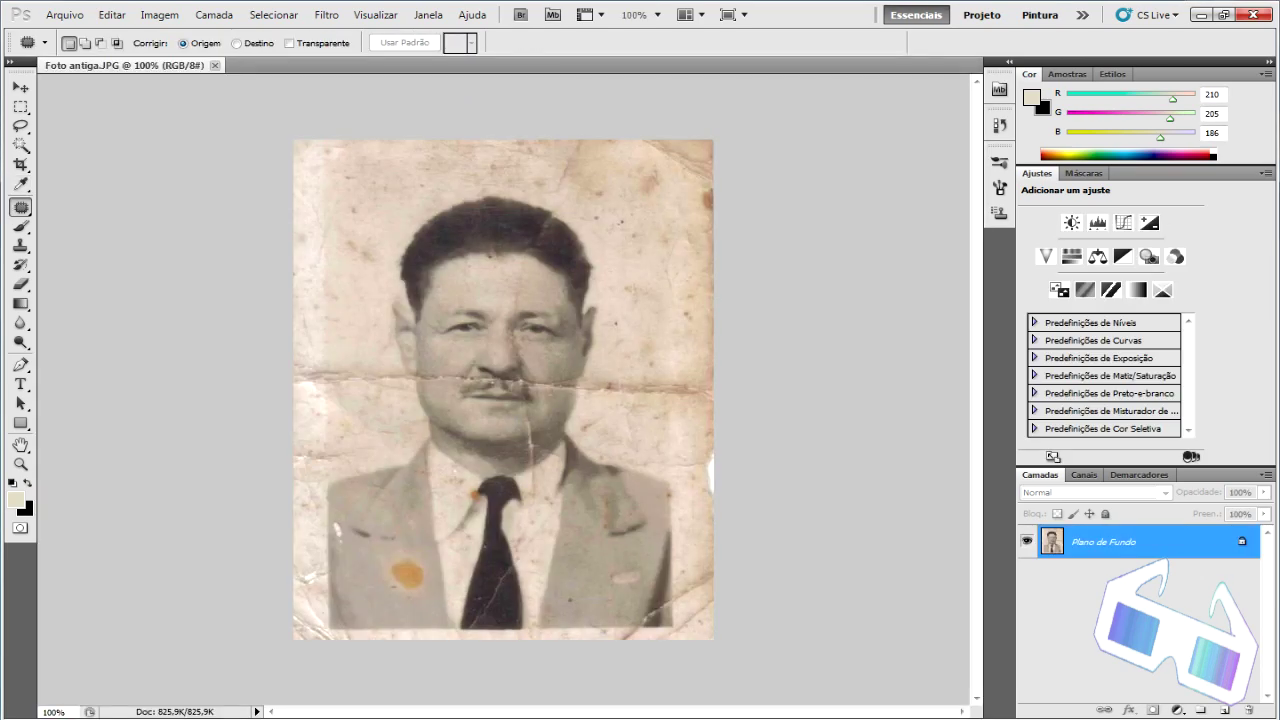
Unlock the background as Camada 0, duplicate it as Camada 0 cópia, and zoom into the figure.
{"action": "double_click", "coordinate": [1100, 541]}
{"action": "key", "text": "Return"}
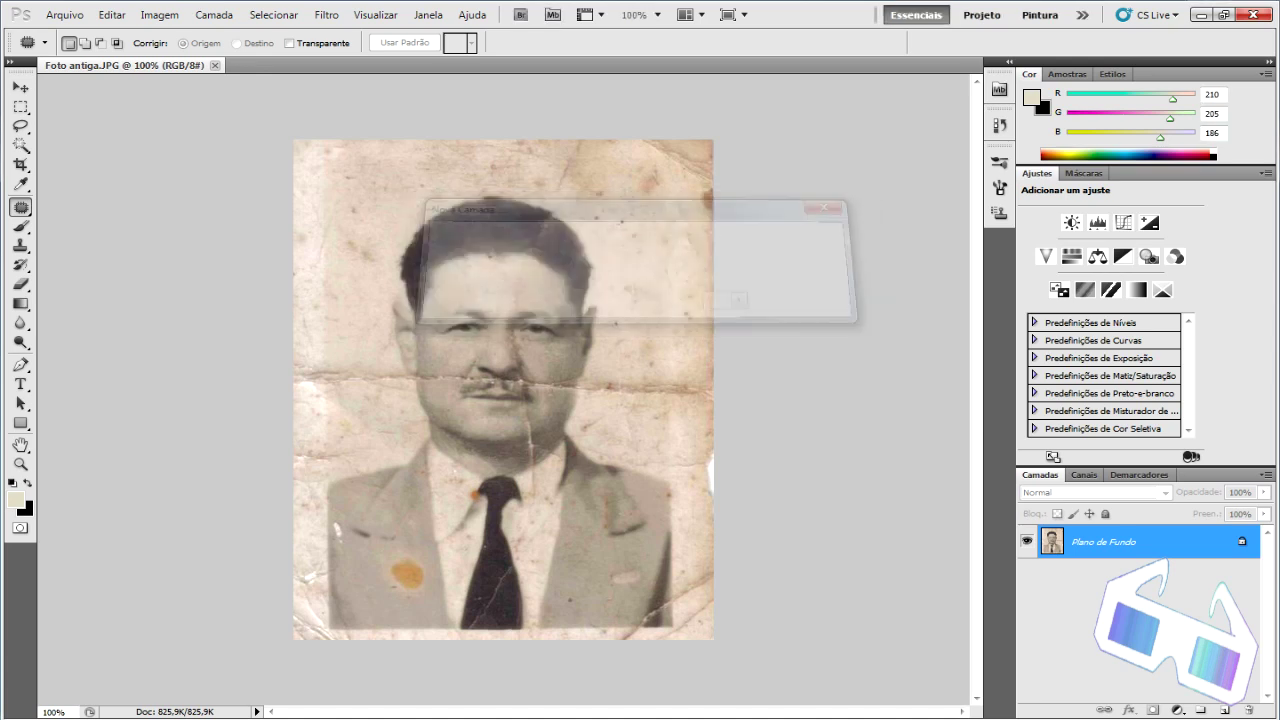
{"action": "key", "text": "ctrl+j"}
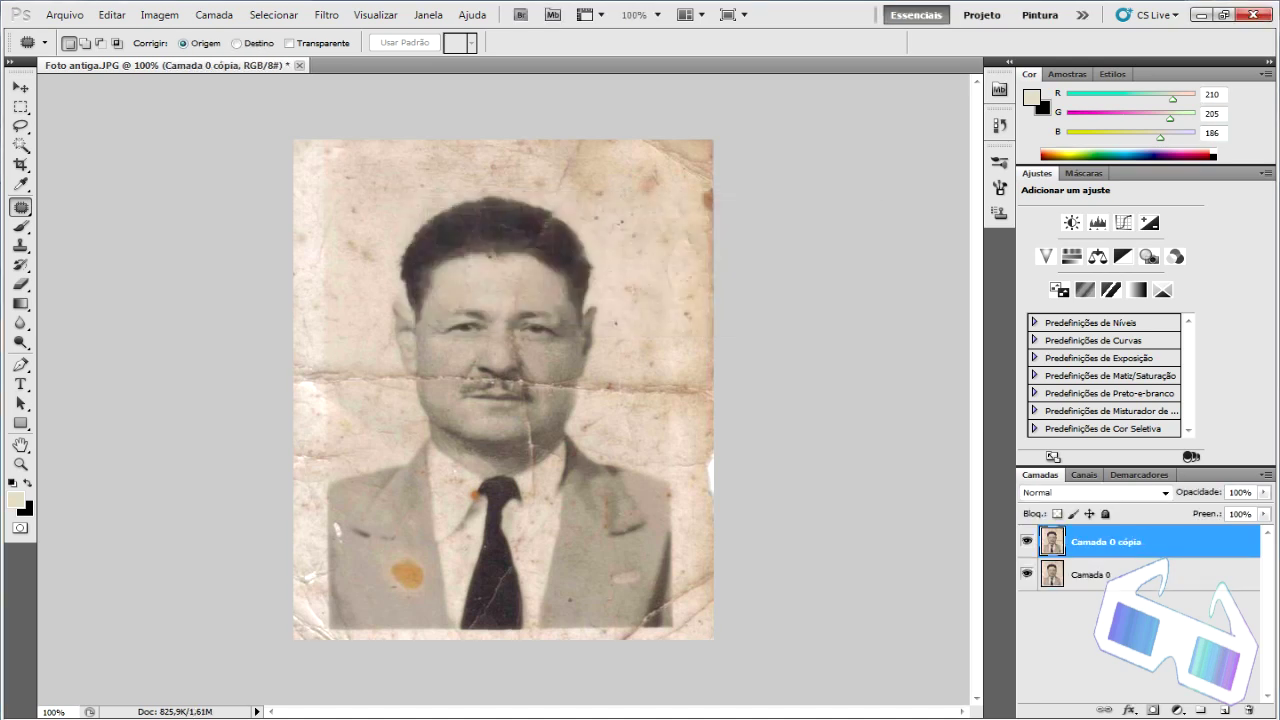
{"action": "key", "text": "z"}
{"action": "left_click_drag", "start_coordinate": [304, 387], "coordinate": [697, 640]}
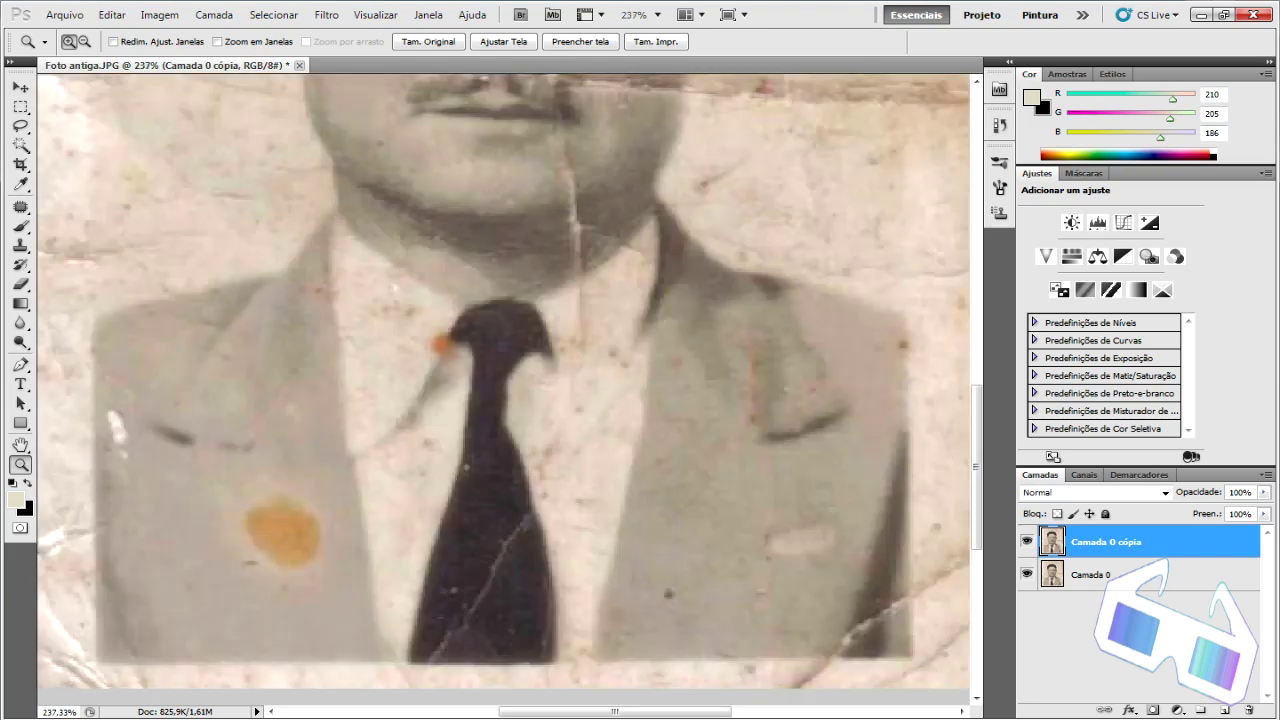
Trace the figure's shoulder, face side and hairline with Pen tool anchor points.
{"action": "left_click", "coordinate": [20, 365]}
{"action": "left_click", "coordinate": [92, 321]}
{"action": "left_click", "coordinate": [120, 310]}
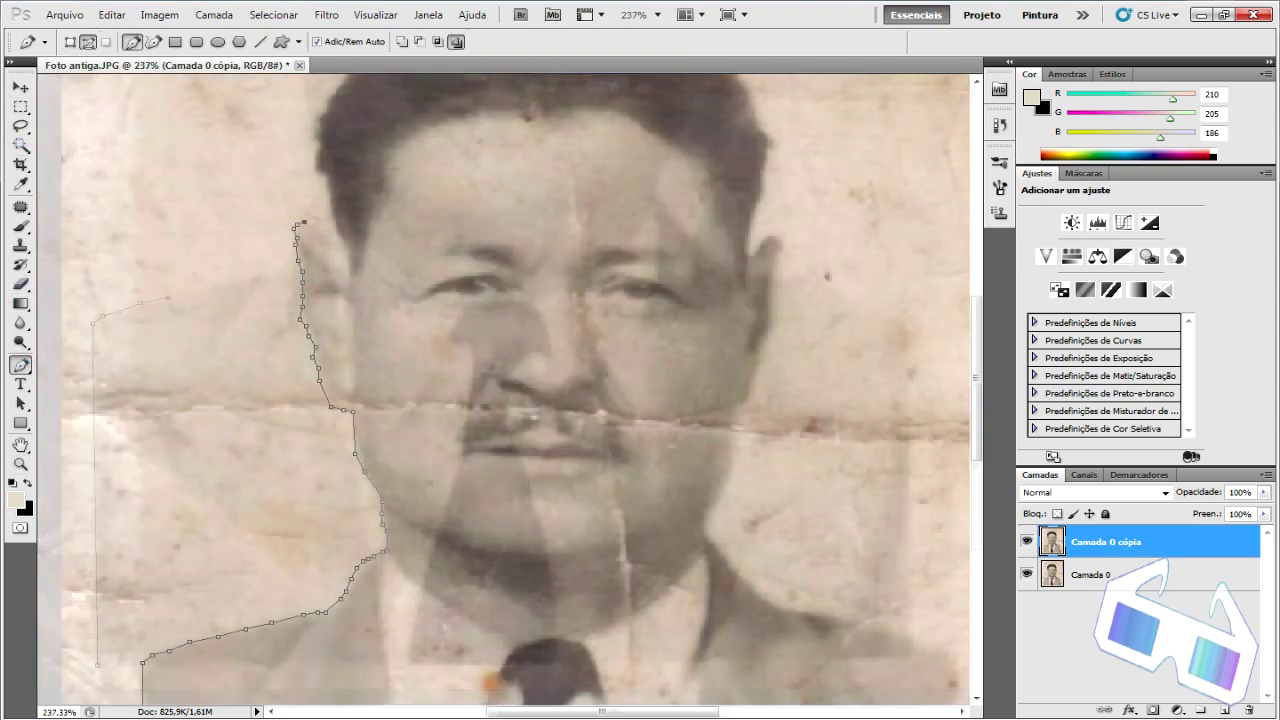
{"action": "left_click", "coordinate": [315, 227]}
{"action": "left_click", "coordinate": [330, 240]}
{"action": "left_click", "coordinate": [348, 264]}
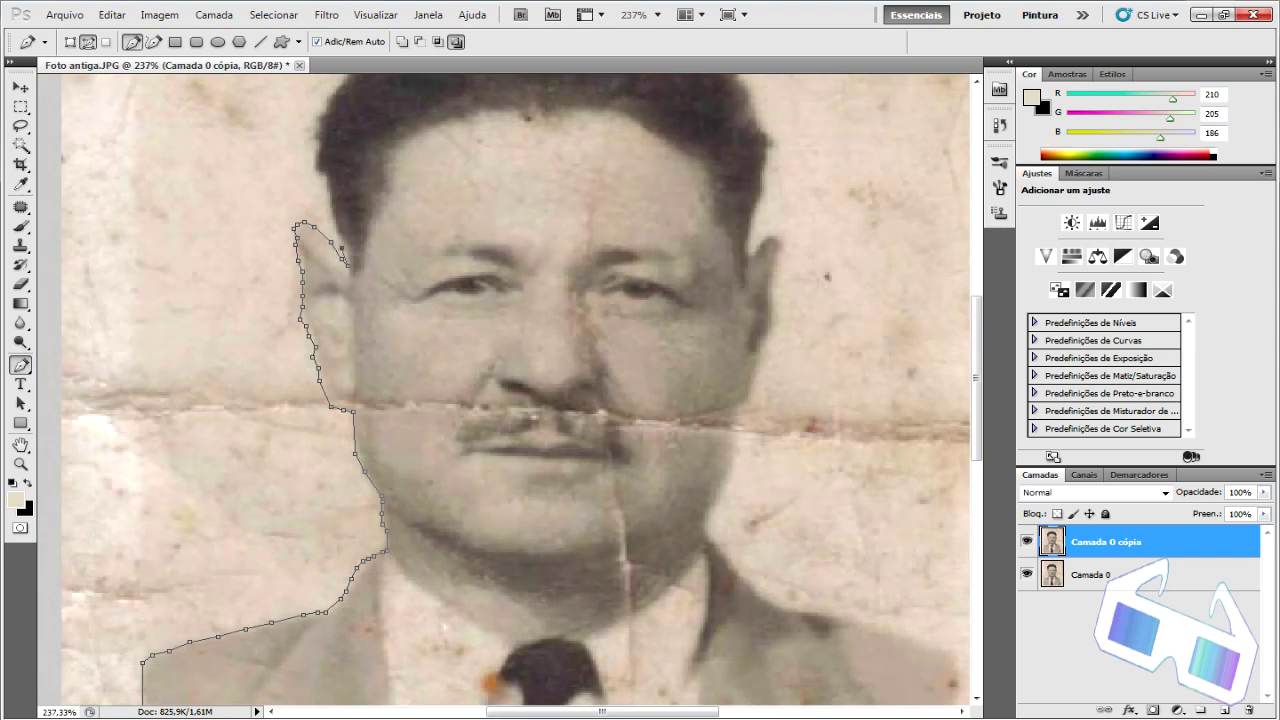
{"action": "left_click", "coordinate": [338, 234]}
{"action": "left_click", "coordinate": [328, 200]}
{"action": "scroll", "coordinate": [500, 400], "scroll_direction": "up", "scroll_amount": 5}
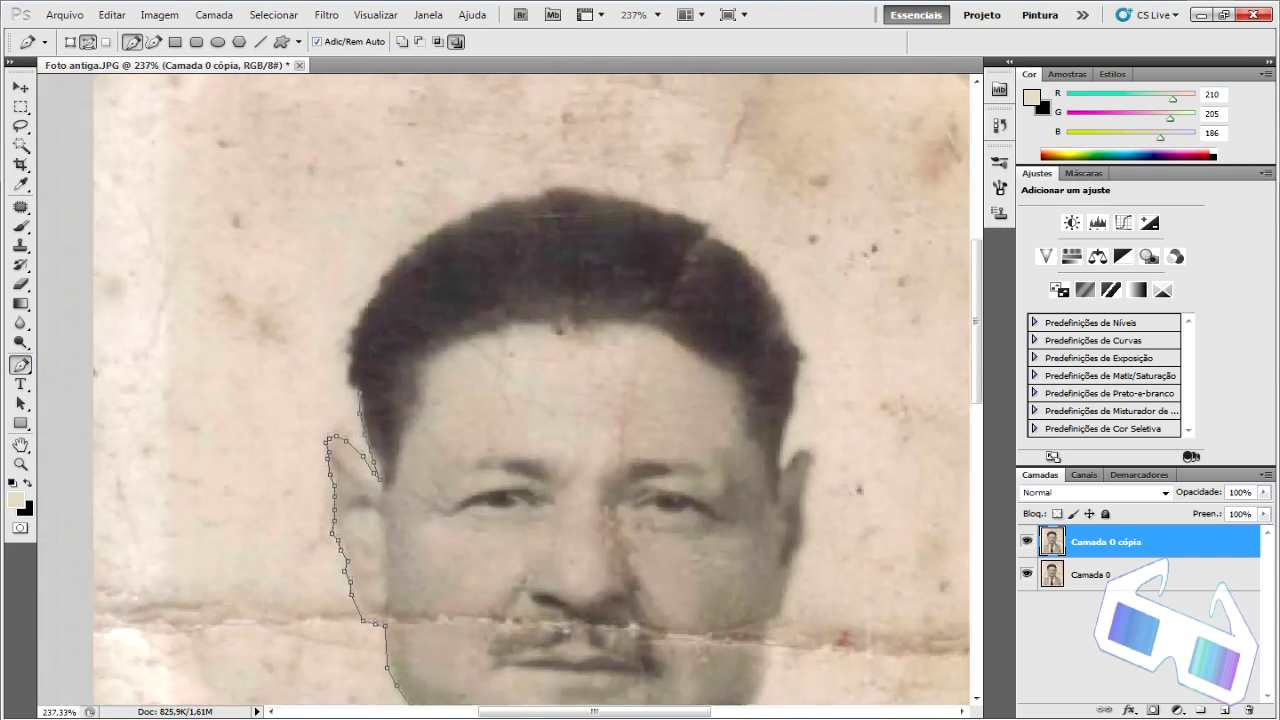
{"action": "left_click", "coordinate": [349, 385]}
{"action": "left_click", "coordinate": [346, 350]}
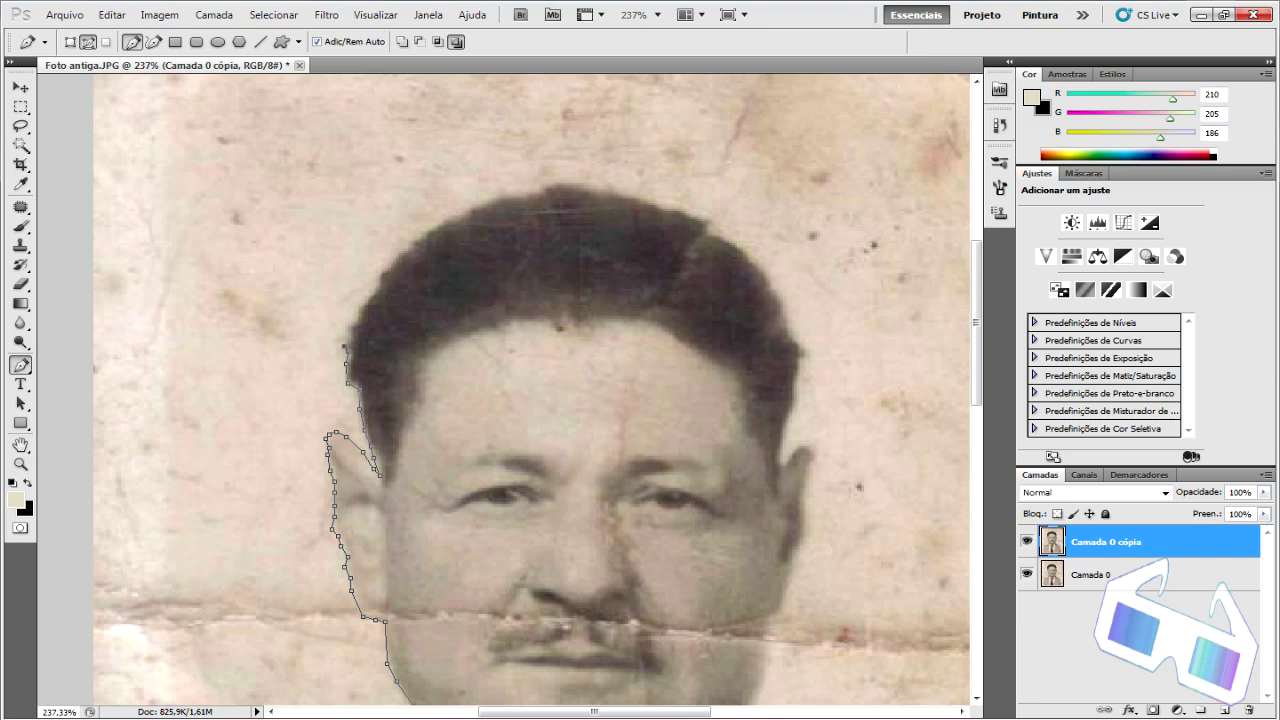
{"action": "left_click", "coordinate": [348, 327]}
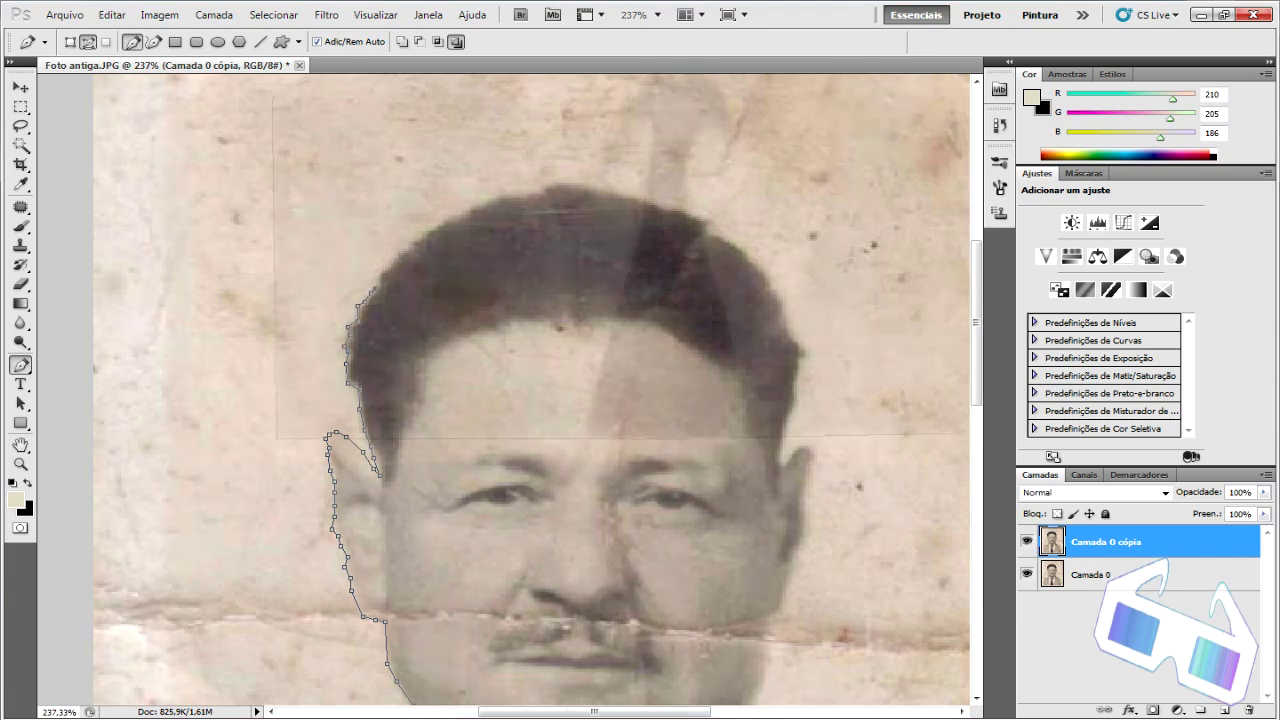
Zoom out to the whole portrait and convert the traced path into a selection.
{"action": "key", "text": "z"}
{"action": "key", "text": "ctrl+minus"}
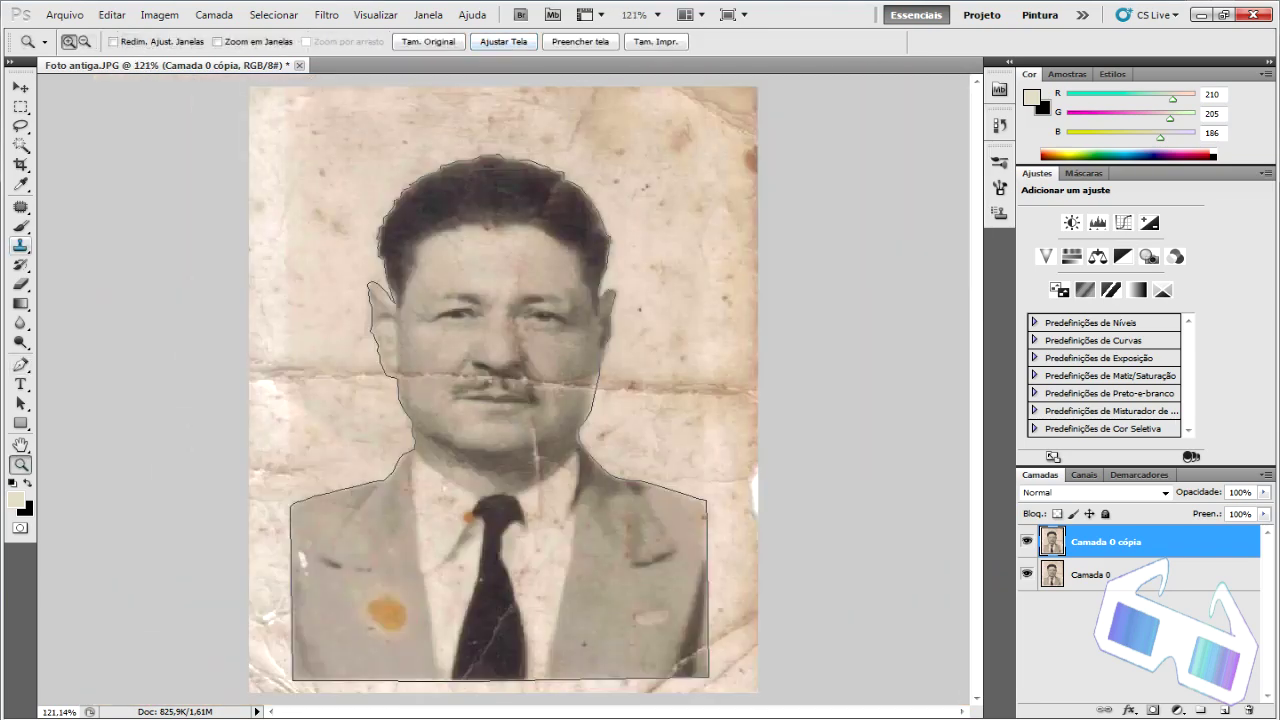
{"action": "left_click", "coordinate": [20, 365]}
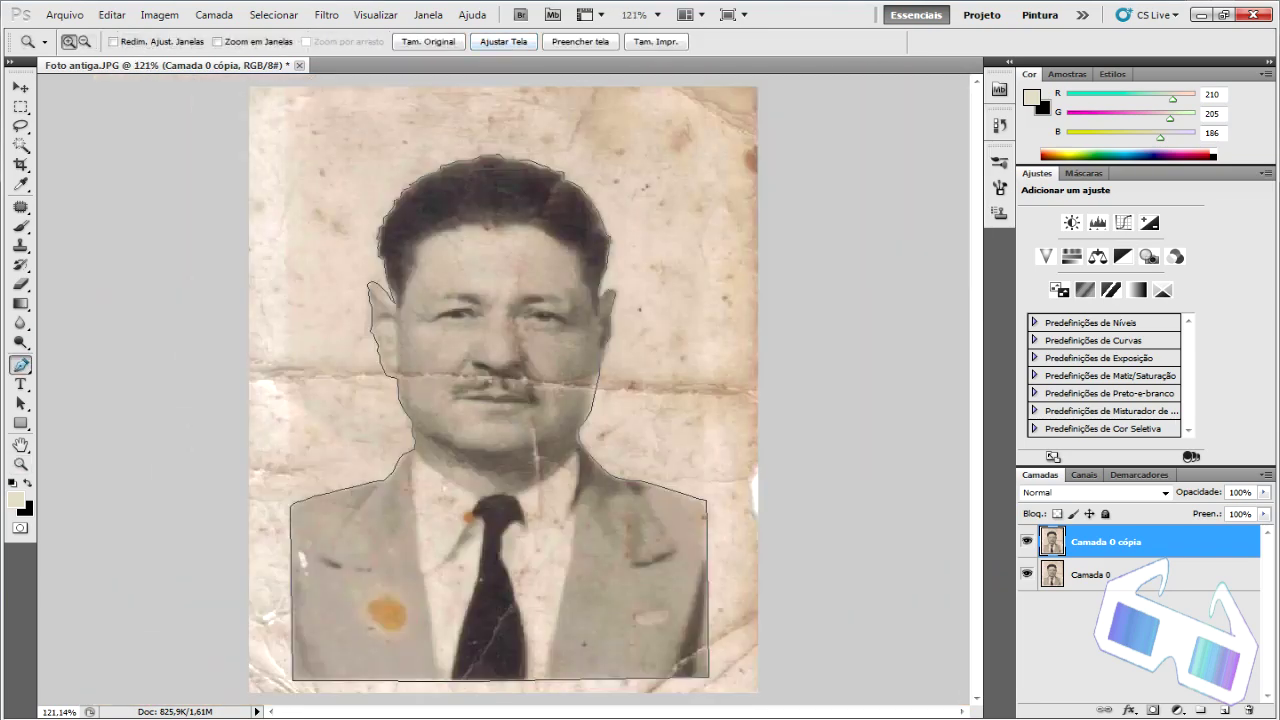
{"action": "right_click", "coordinate": [472, 384]}
{"action": "left_click", "coordinate": [516, 466]}
{"action": "left_click", "coordinate": [737, 214]}
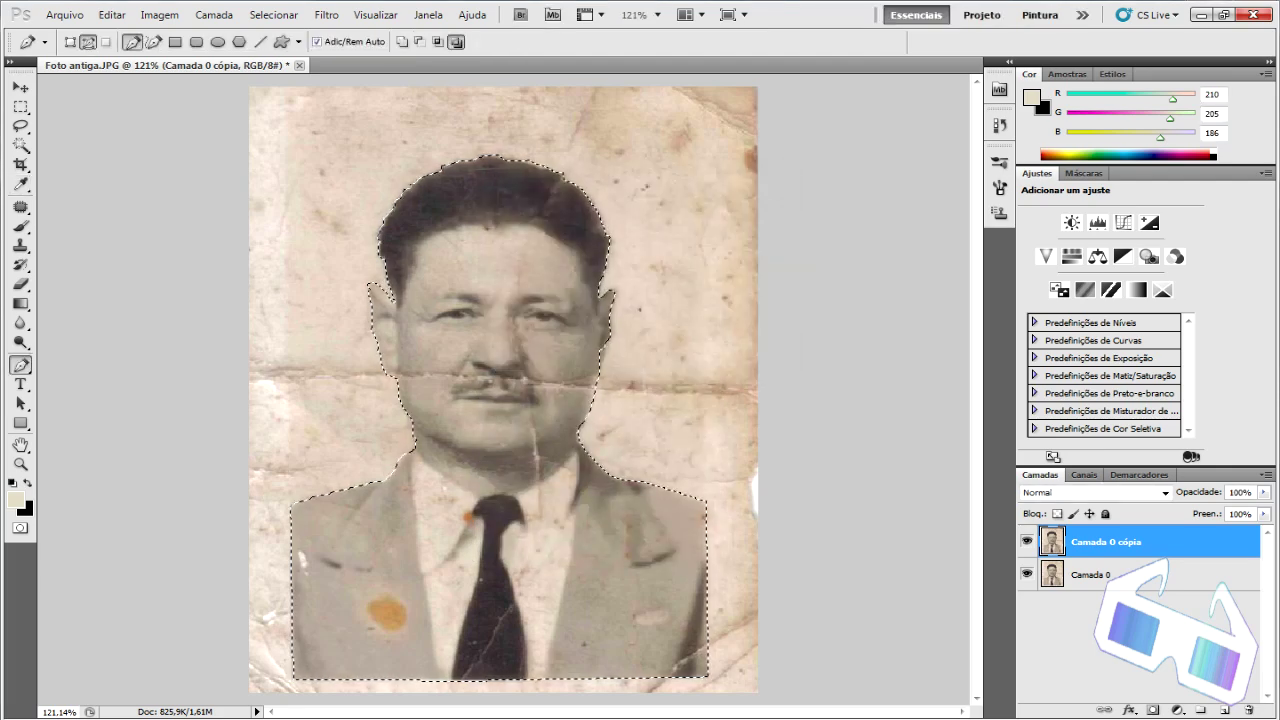
Check the selection by deselecting and restoring it, then create new layer Camada 1.
{"action": "key", "text": "ctrl+d"}
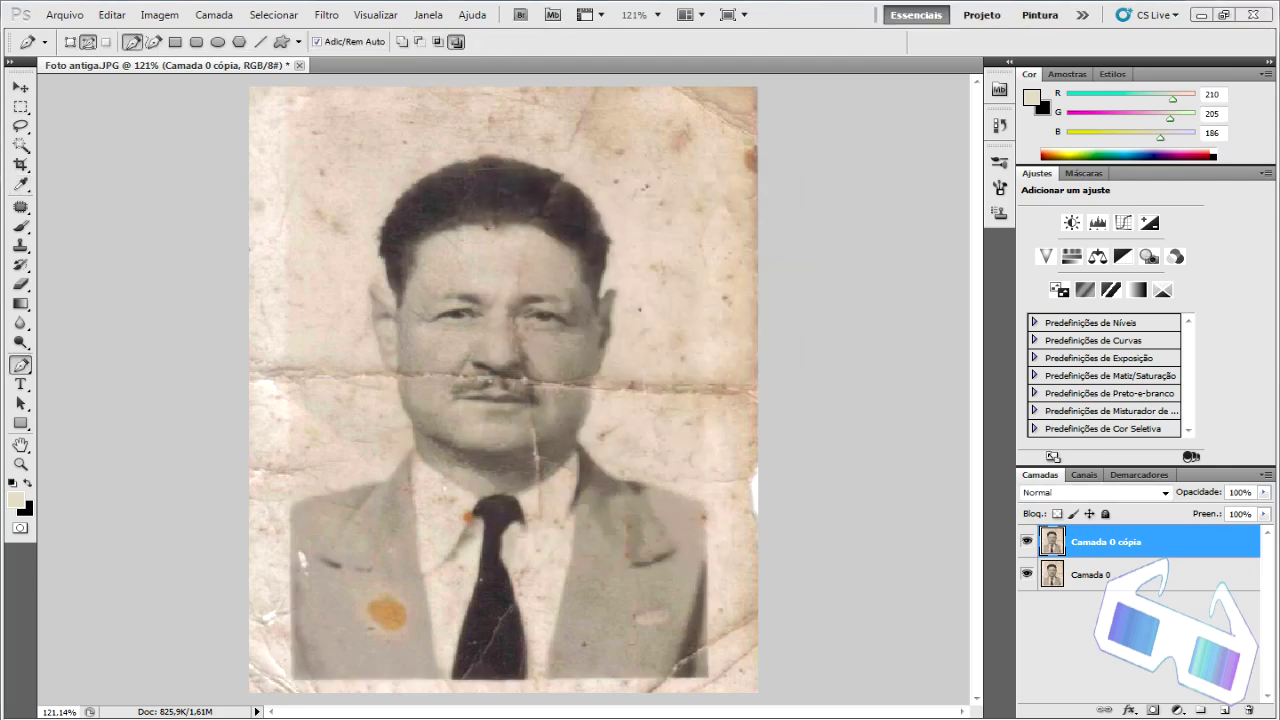
{"action": "key", "text": "ctrl+z"}
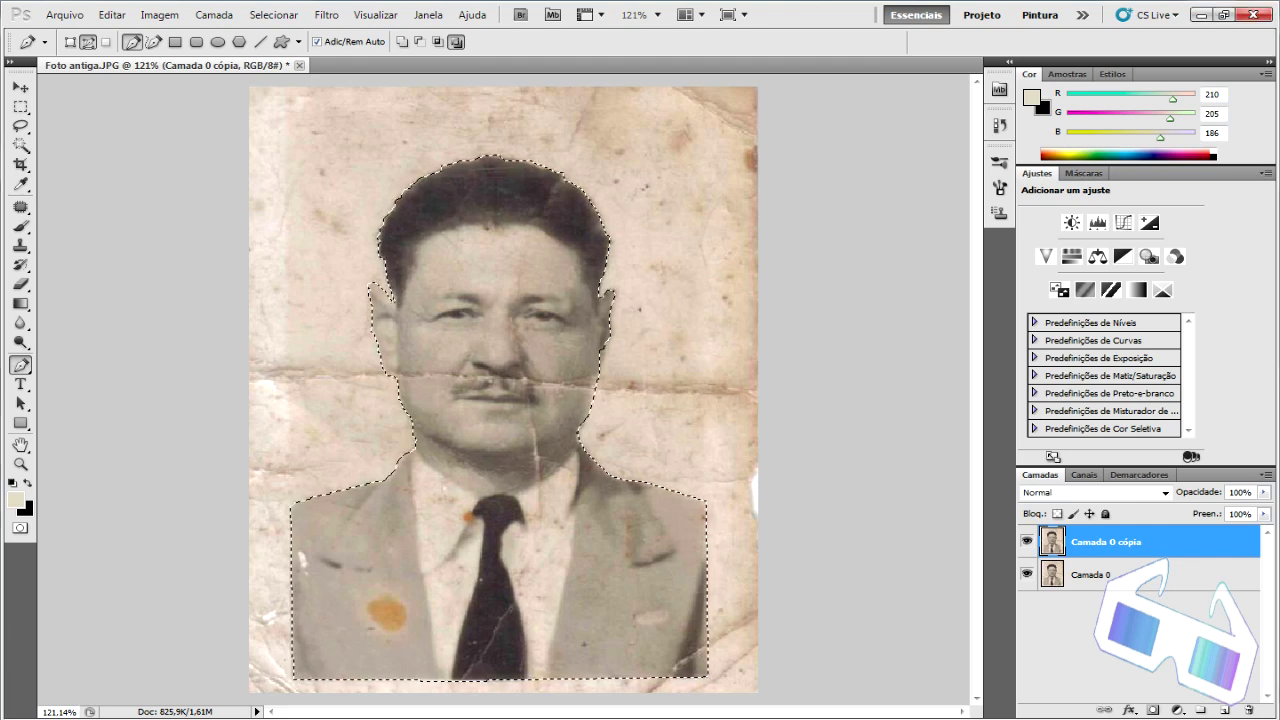
{"action": "key", "text": "ctrl+shift+alt+n"}
{"action": "left_click", "coordinate": [1027, 606]}
{"action": "key", "text": "ctrl+d"}
Put the figure onto Camada 1 and keep that layer hidden above the others.
{"action": "key", "text": "ctrl+shift+alt+e"}
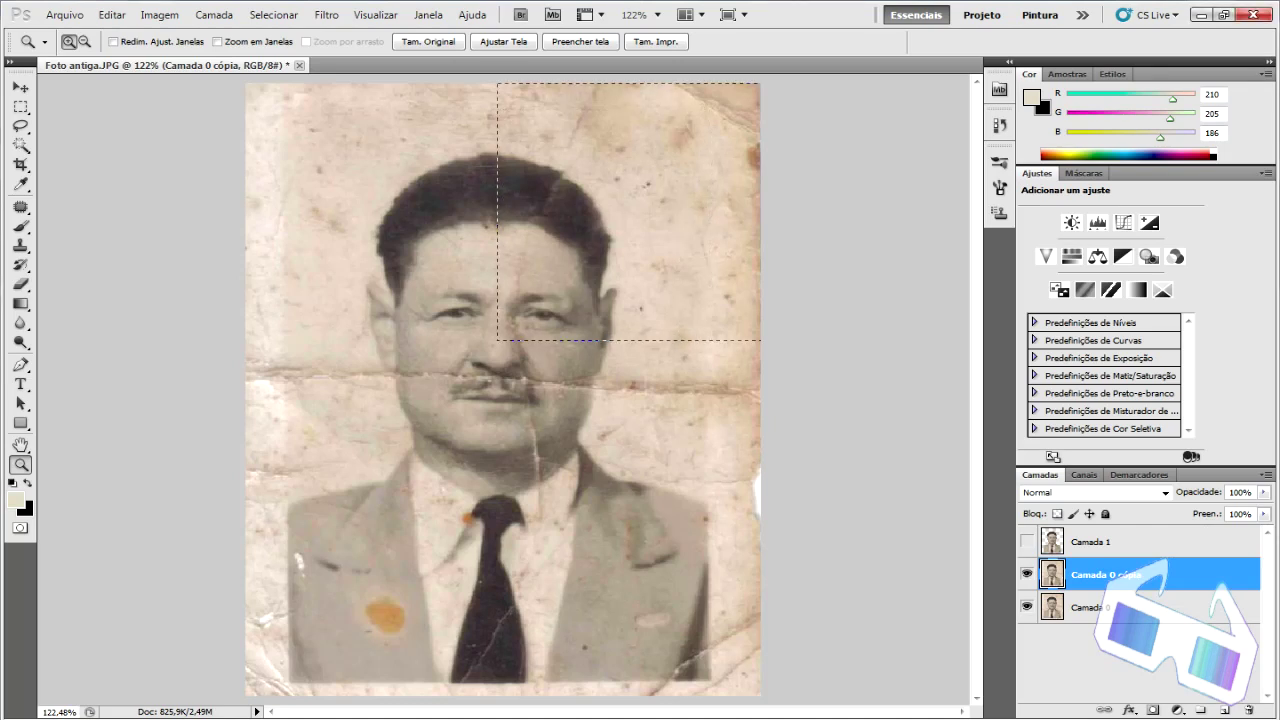
{"action": "left_click_drag", "start_coordinate": [696, 131], "coordinate": [740, 100]}
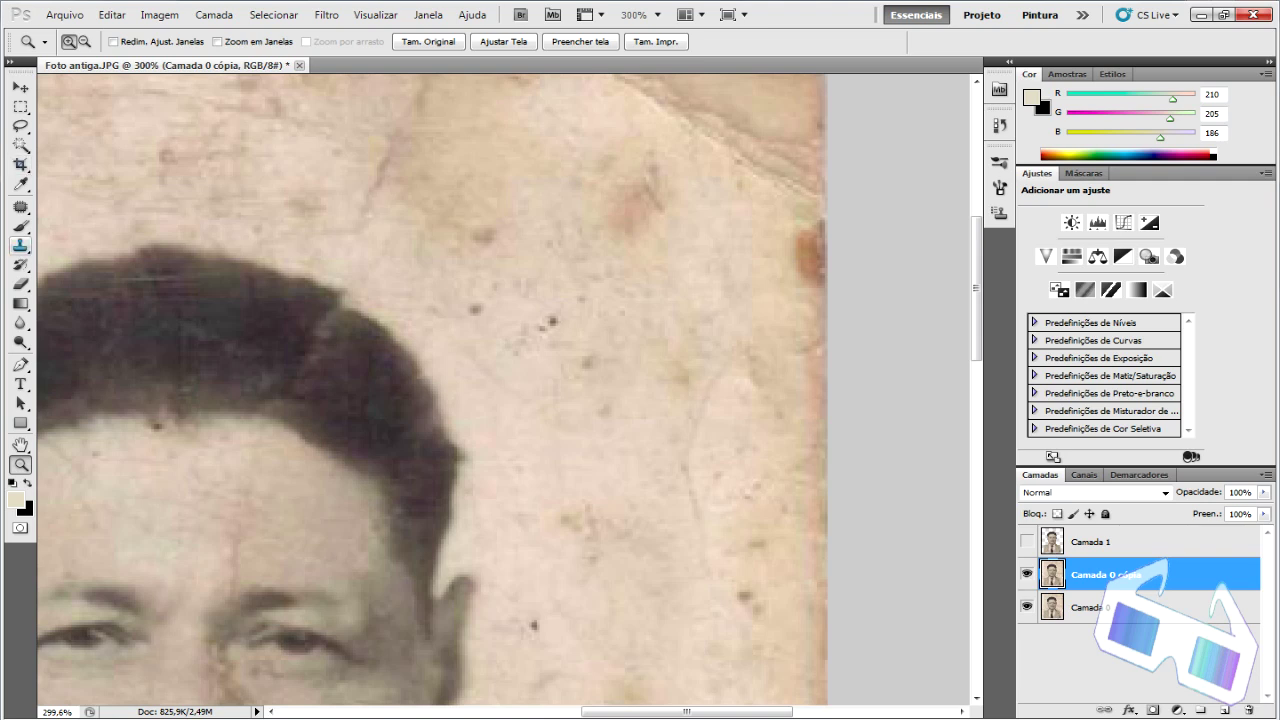
Outline the dark stain above the hair with a closed path and make it a selection.
{"action": "left_click", "coordinate": [20, 246]}
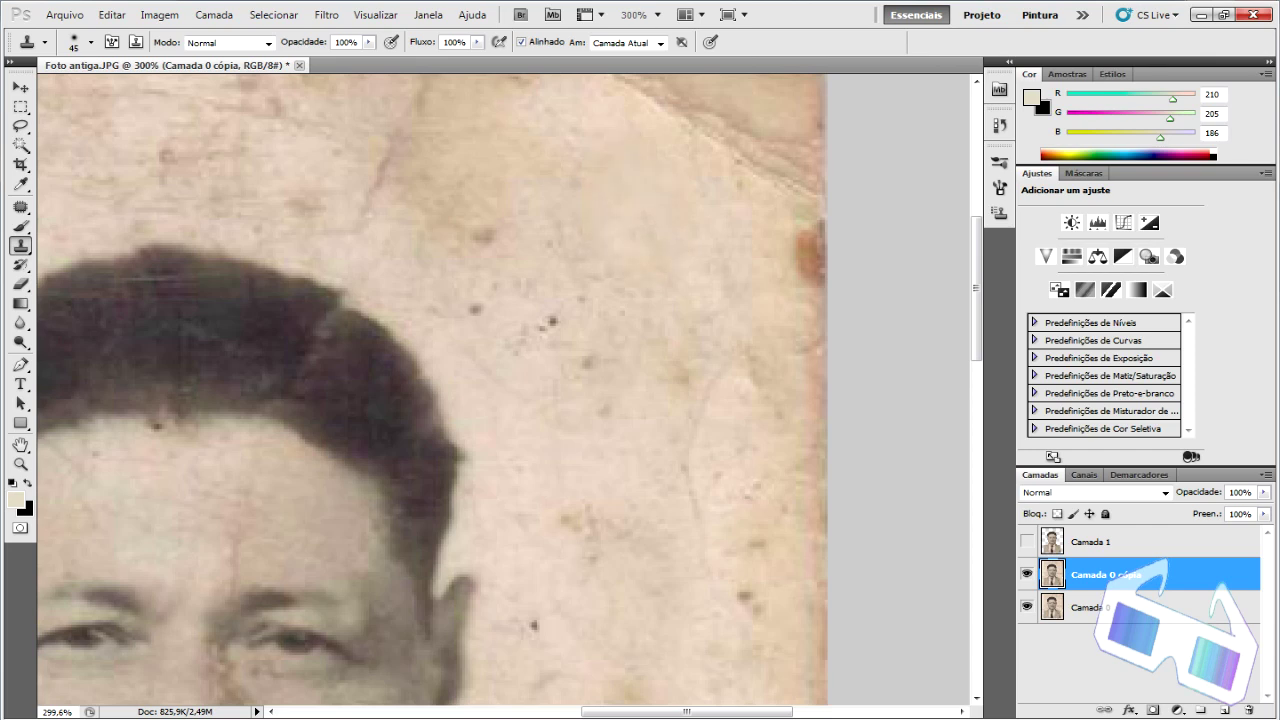
{"action": "key", "text": "p"}
{"action": "left_click", "coordinate": [463, 267]}
{"action": "left_click", "coordinate": [495, 251]}
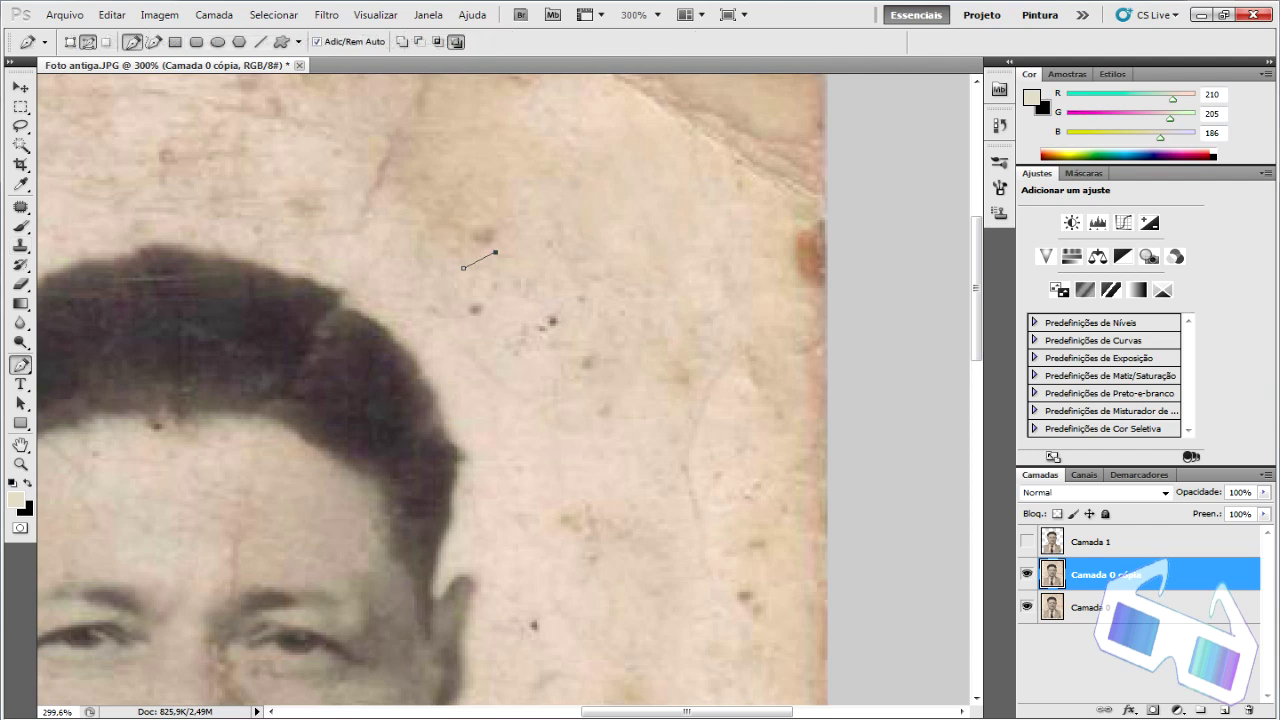
{"action": "left_click", "coordinate": [492, 215]}
{"action": "left_click", "coordinate": [457, 227]}
{"action": "left_click", "coordinate": [463, 267]}
{"action": "right_click", "coordinate": [488, 258]}
{"action": "left_click", "coordinate": [550, 340]}
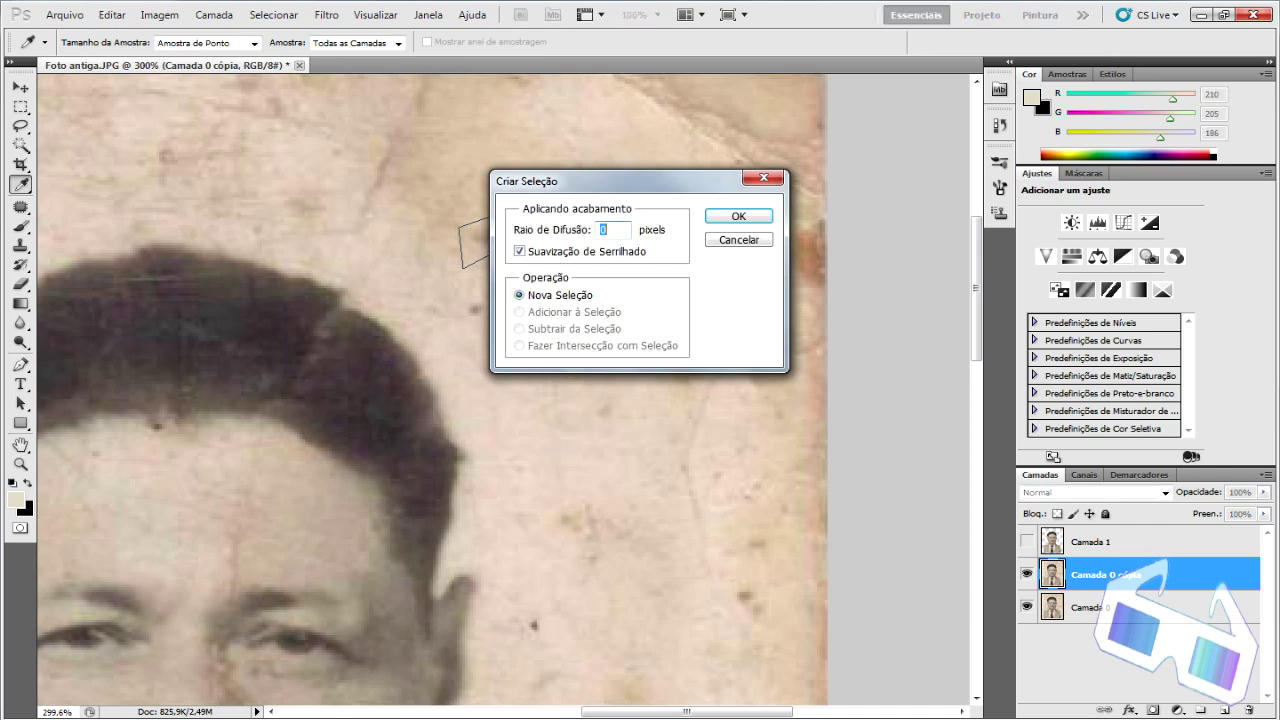
{"action": "key", "text": "Return"}
Patch the stain by dragging it onto clean background, then deselect.
{"action": "key", "text": "j"}
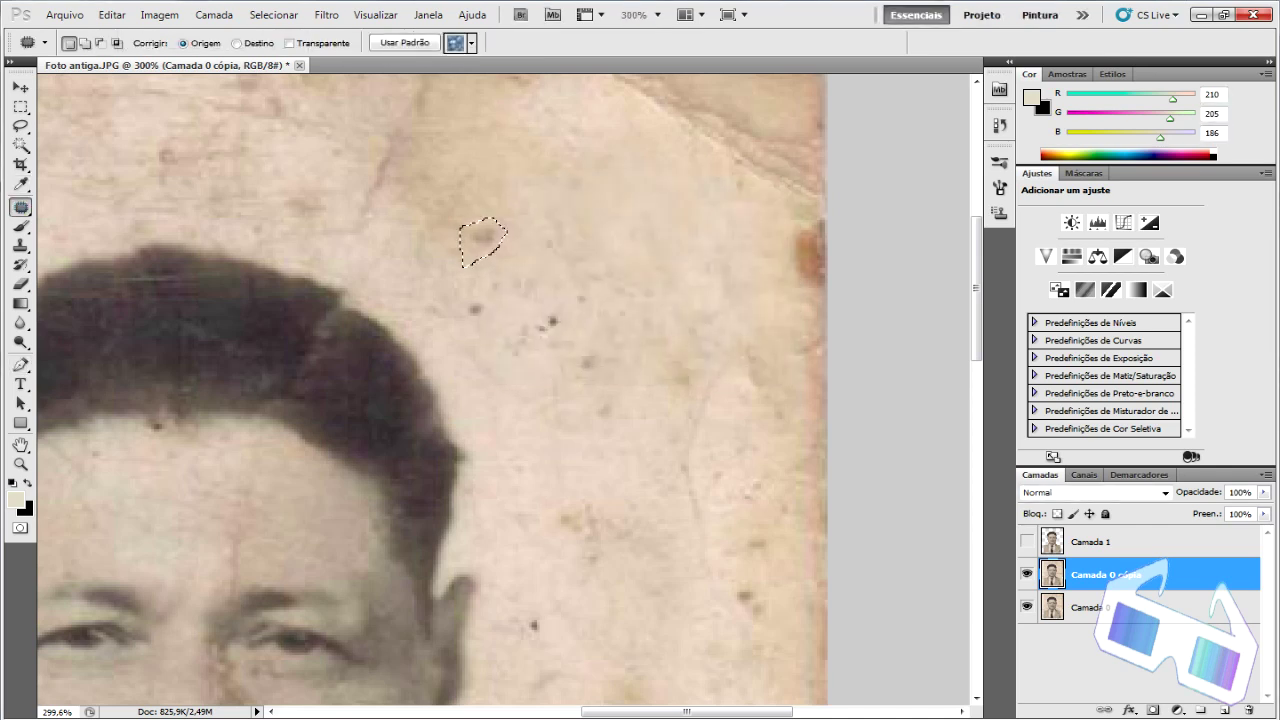
{"action": "left_click_drag", "start_coordinate": [483, 240], "coordinate": [633, 200]}
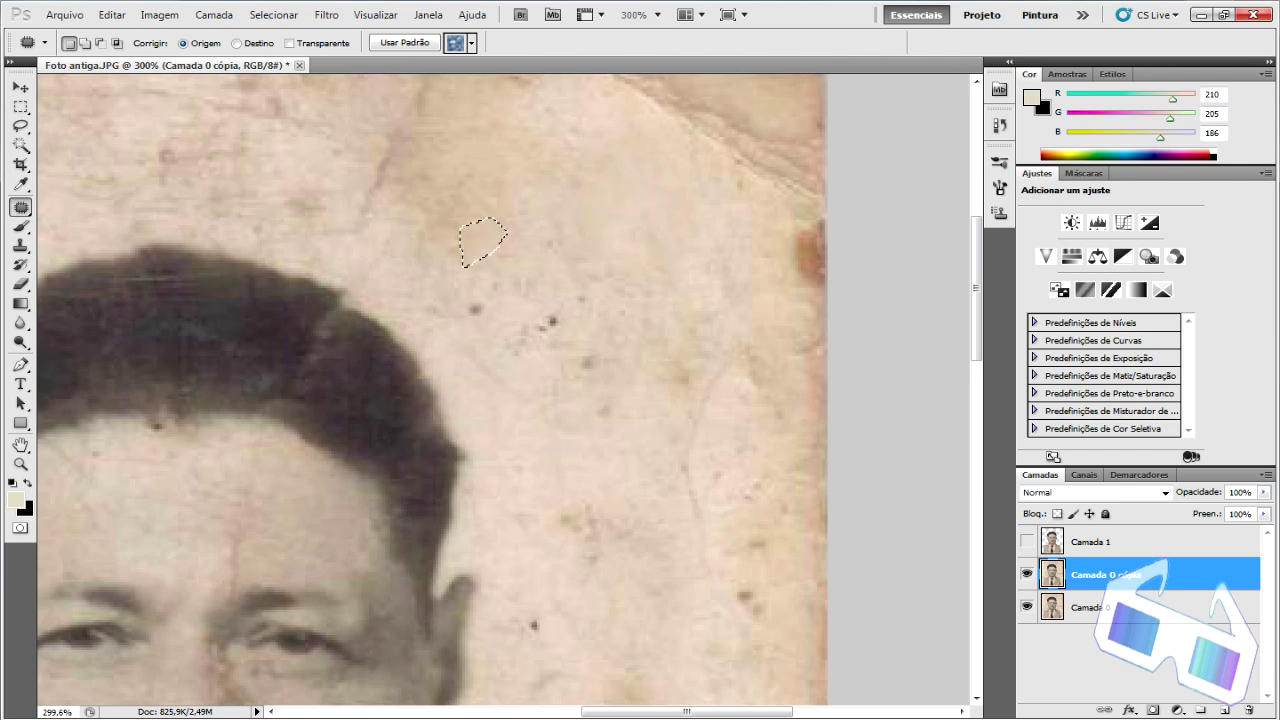
{"action": "key", "text": "ctrl+d"}
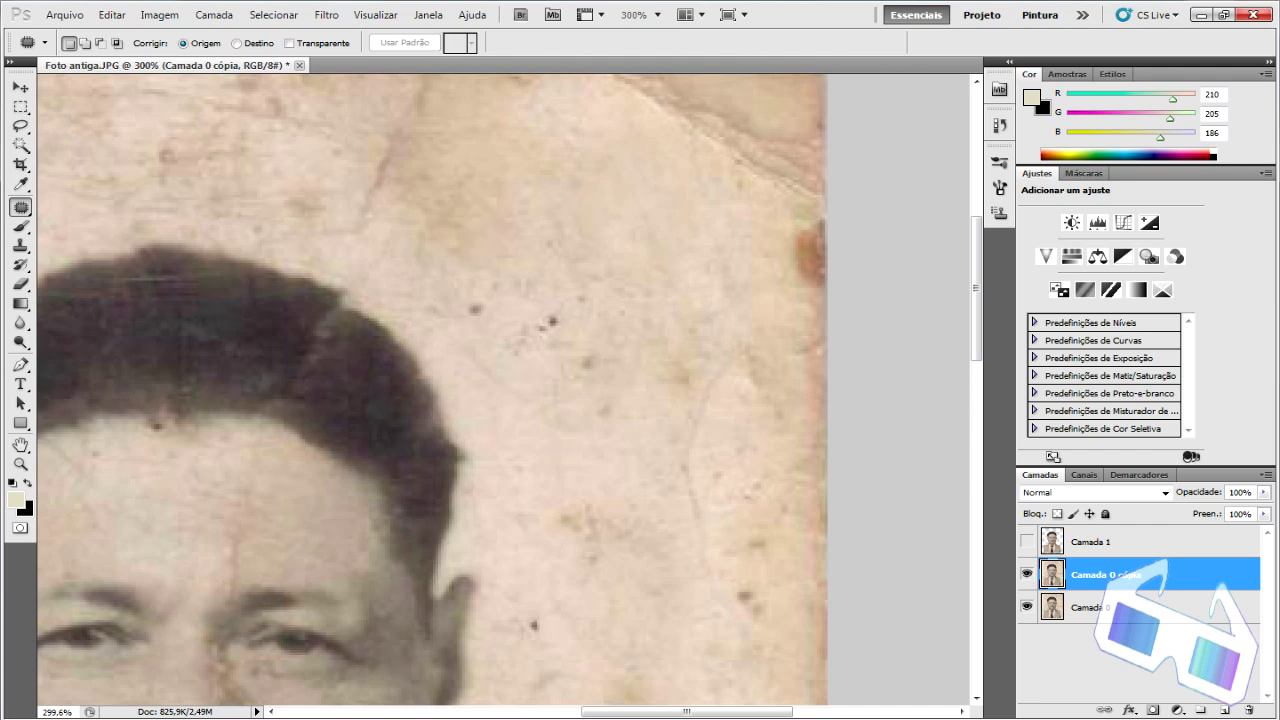
{"action": "key", "text": "s"}
{"action": "key", "text": "ctrl+0"}
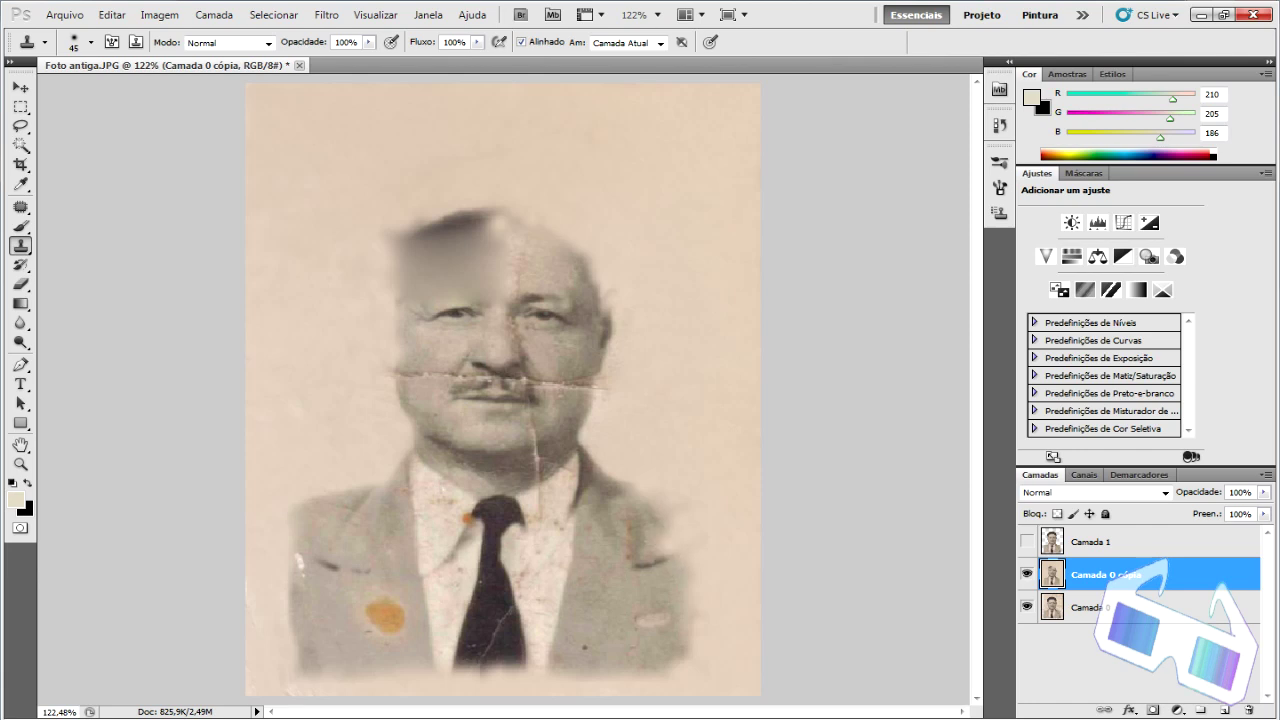
Clone background over the head and both sides of the jacket with a 200 brush.
{"action": "key", "text": "bracketright"}
{"action": "key", "text": "bracketright"}
{"action": "key", "text": "bracketright"}
{"action": "left_click_drag", "start_coordinate": [560, 320], "coordinate": [510, 440]}
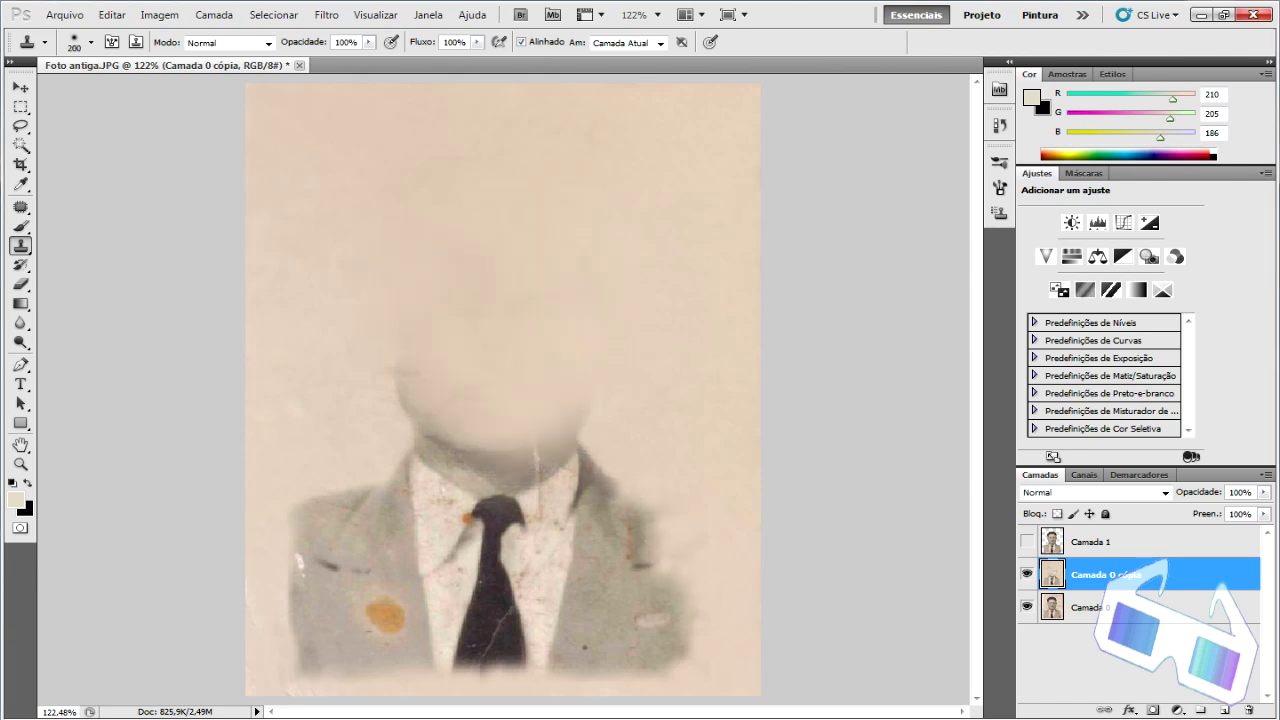
{"action": "left_click_drag", "start_coordinate": [660, 520], "coordinate": [600, 640]}
{"action": "left_click_drag", "start_coordinate": [640, 550], "coordinate": [620, 630]}
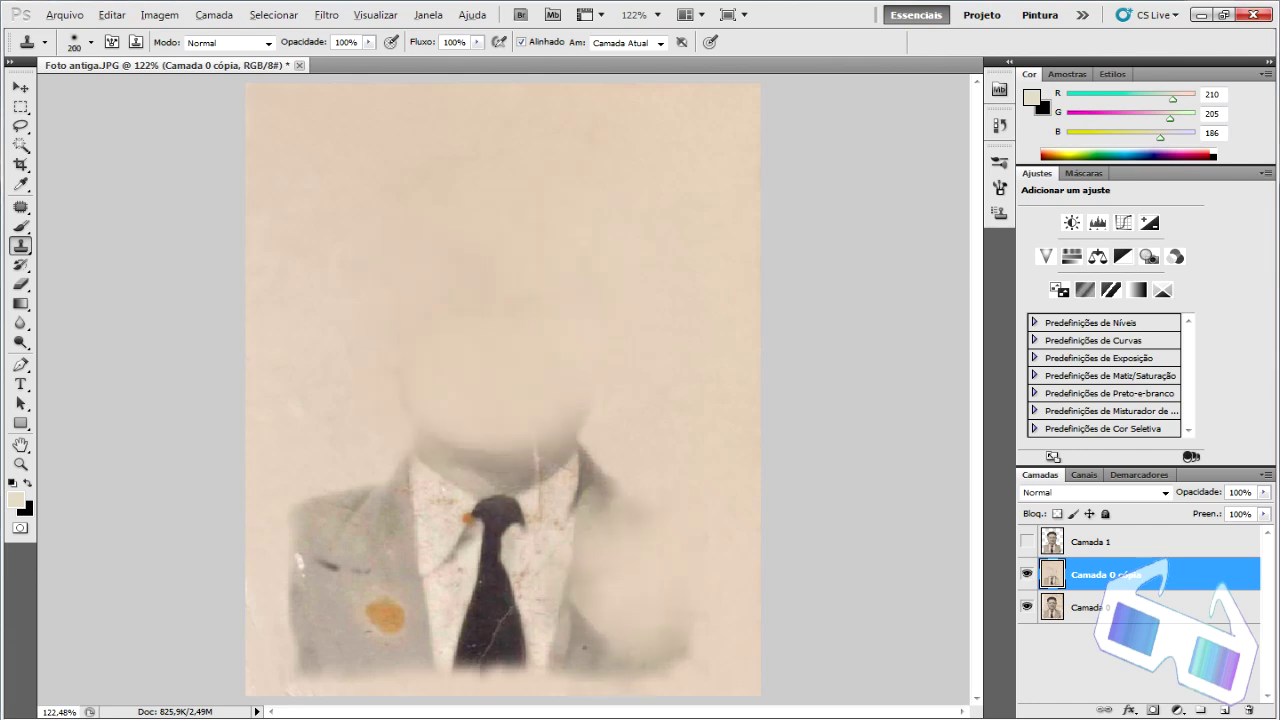
{"action": "left_click_drag", "start_coordinate": [610, 495], "coordinate": [640, 655]}
{"action": "left_click_drag", "start_coordinate": [590, 460], "coordinate": [595, 530]}
{"action": "left_click_drag", "start_coordinate": [360, 480], "coordinate": [330, 630]}
Cover the lower jacket, shirt, tie and leftover smudges, then compare against the figure layer.
{"action": "left_click_drag", "start_coordinate": [490, 500], "coordinate": [480, 660]}
{"action": "left_click_drag", "start_coordinate": [430, 440], "coordinate": [600, 670]}
{"action": "left_click_drag", "start_coordinate": [420, 560], "coordinate": [440, 640]}
{"action": "left_click_drag", "start_coordinate": [490, 510], "coordinate": [500, 540]}
{"action": "right_click", "coordinate": [488, 506]}
{"action": "key", "text": "Escape"}
{"action": "mouse_move", "coordinate": [480, 615]}
{"action": "left_mouse_down"}
{"action": "mouse_move", "coordinate": [485, 665]}
{"action": "mouse_move", "coordinate": [470, 670]}
{"action": "left_mouse_up"}
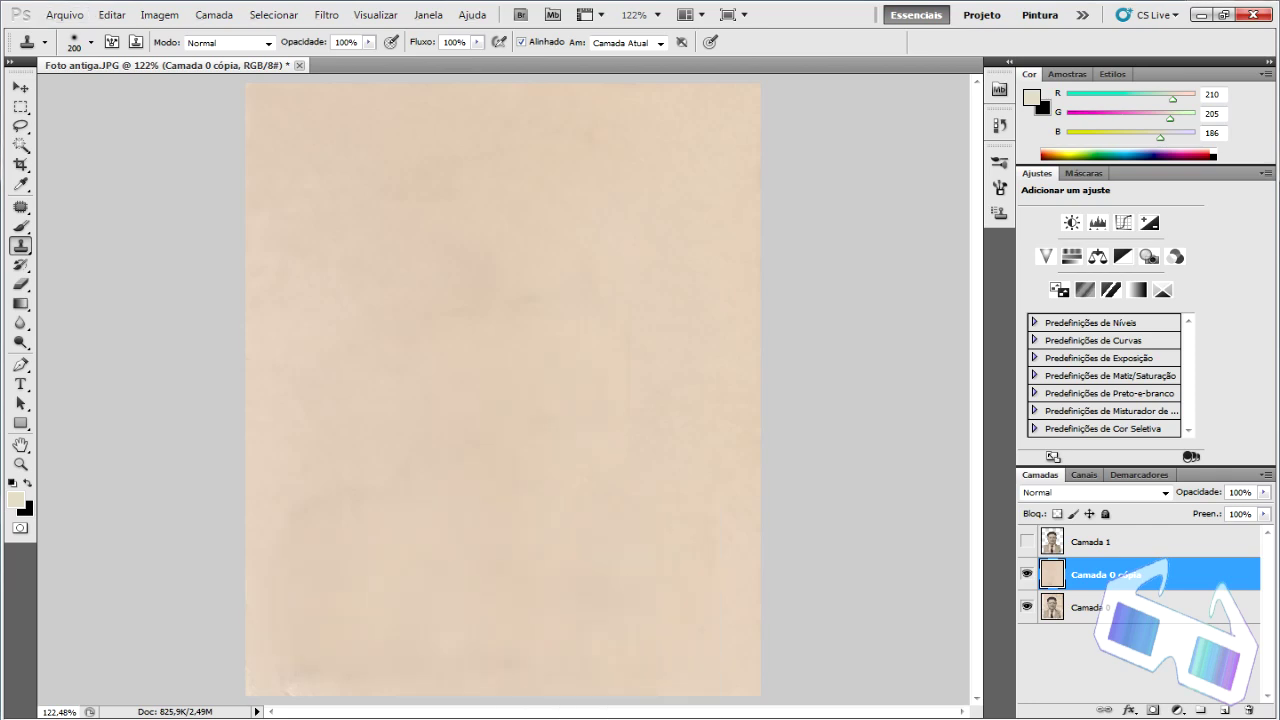
{"action": "left_click", "coordinate": [1026, 541]}
{"action": "left_click", "coordinate": [1026, 541]}
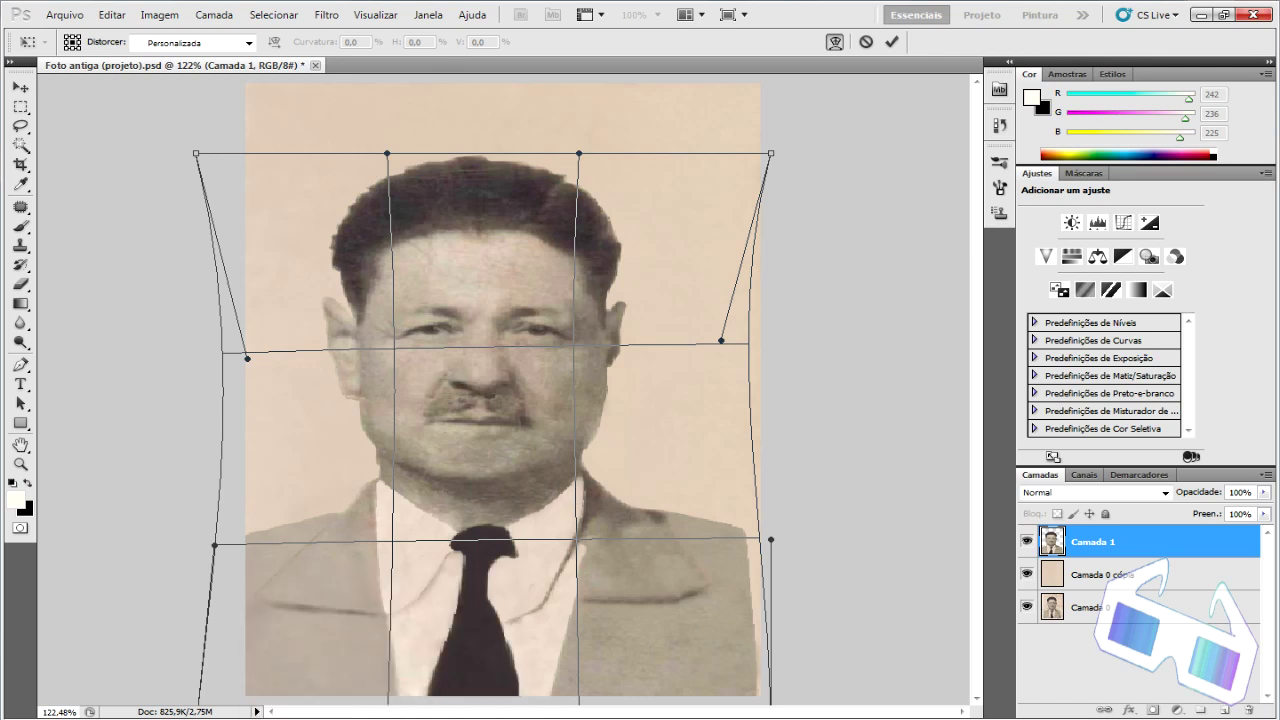
Pull the warp's top corners, sides and bottom-right corner inward, then commit the warp.
{"action": "left_click_drag", "start_coordinate": [196, 153], "coordinate": [269, 140]}
{"action": "left_click_drag", "start_coordinate": [770, 153], "coordinate": [716, 141]}
{"action": "left_click_drag", "start_coordinate": [257, 360], "coordinate": [276, 355]}
{"action": "left_click_drag", "start_coordinate": [721, 340], "coordinate": [711, 339]}
{"action": "left_click_drag", "start_coordinate": [771, 540], "coordinate": [755, 530]}
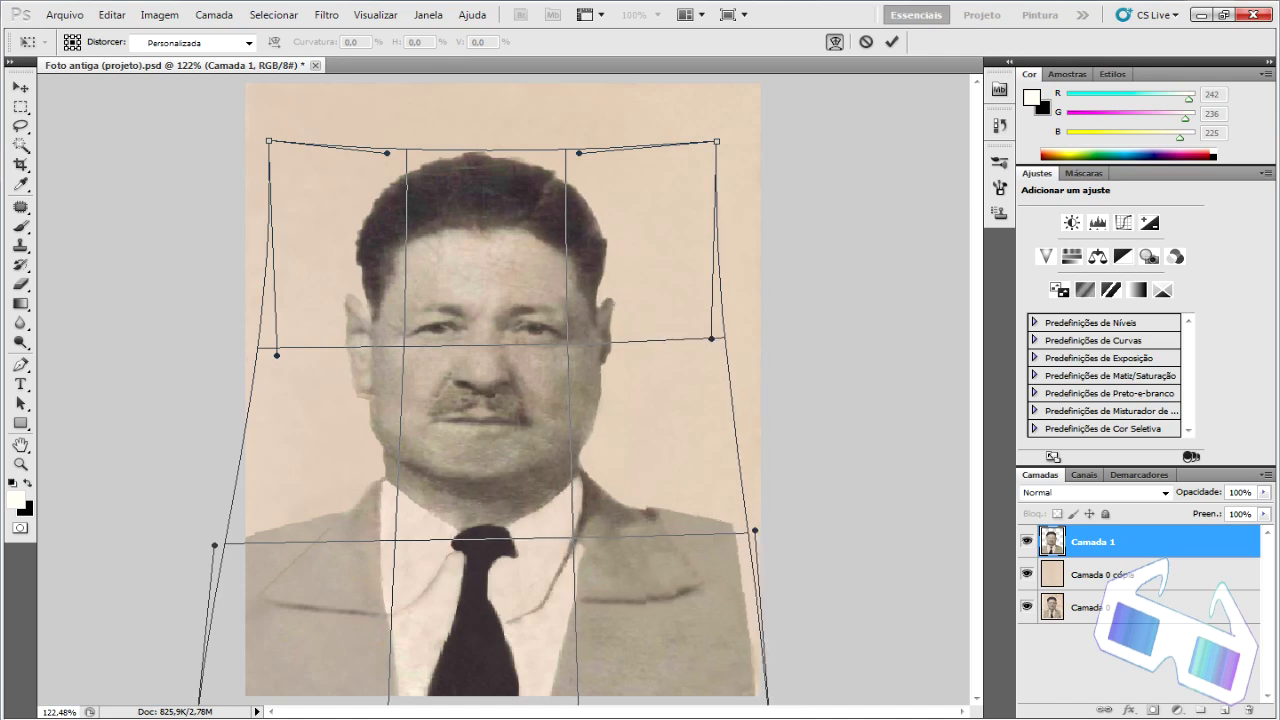
{"action": "left_click", "coordinate": [890, 41]}
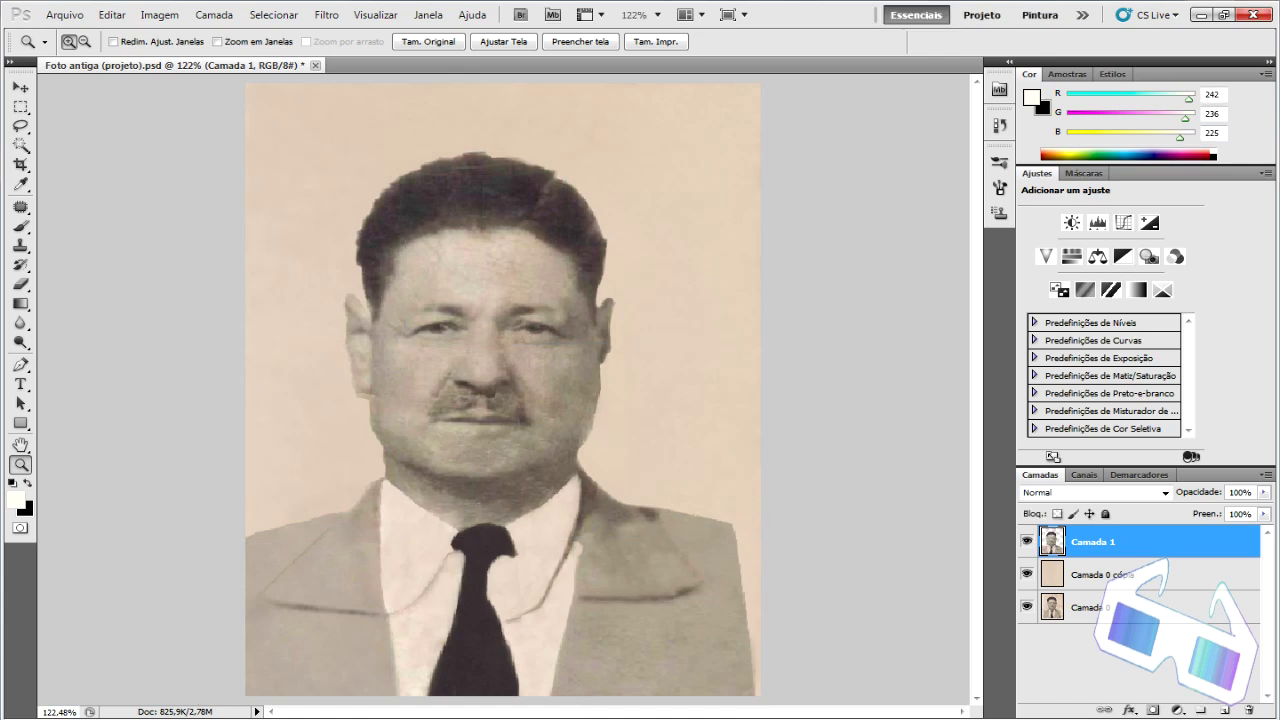
Merge Camada 1 down onto the background copy and set its opacity to 97%.
{"action": "key", "text": "alt+bracketleft"}
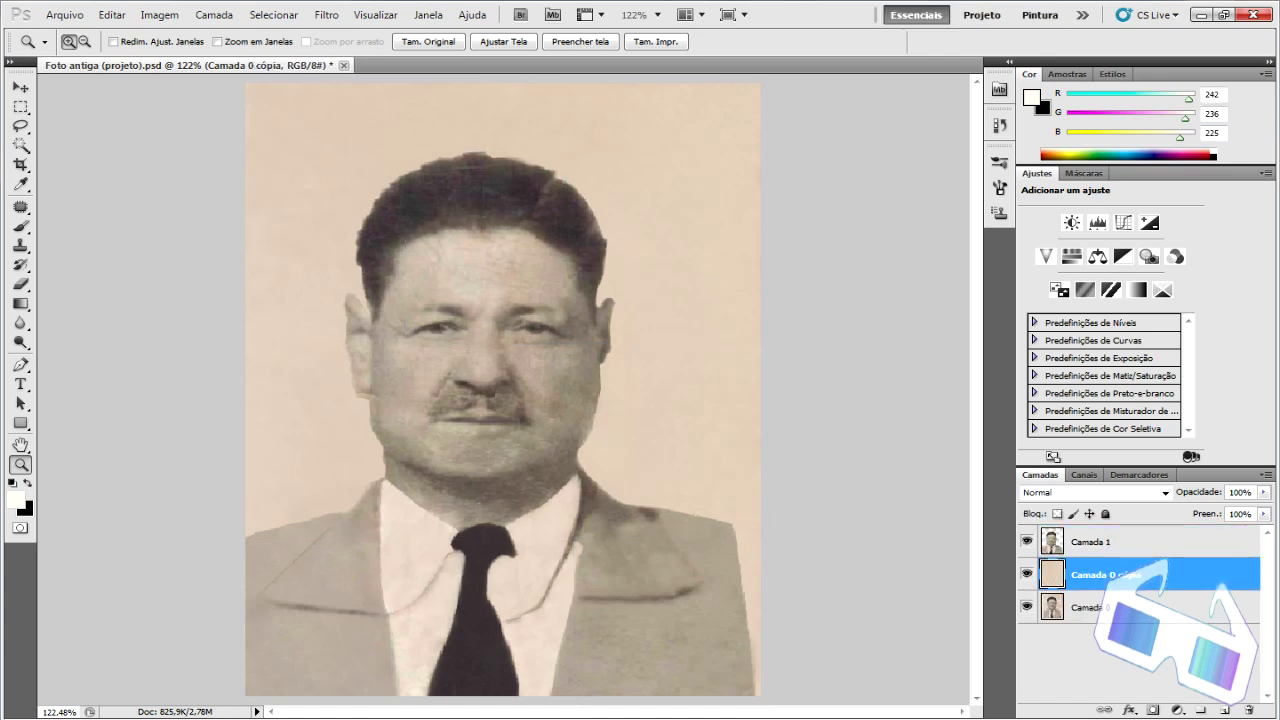
{"action": "key", "text": "alt+bracketright"}
{"action": "key", "text": "ctrl+e"}
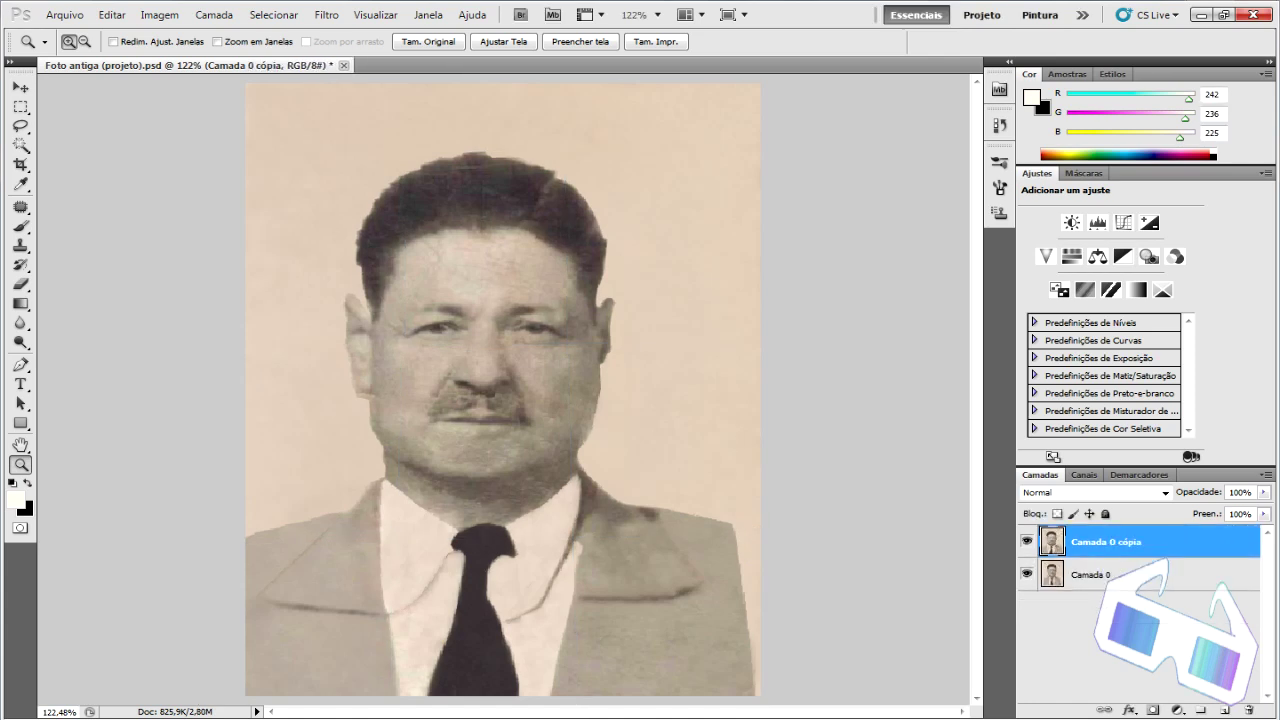
{"action": "left_click", "coordinate": [1264, 492]}
{"action": "left_click_drag", "start_coordinate": [1263, 508], "coordinate": [1263, 508]}
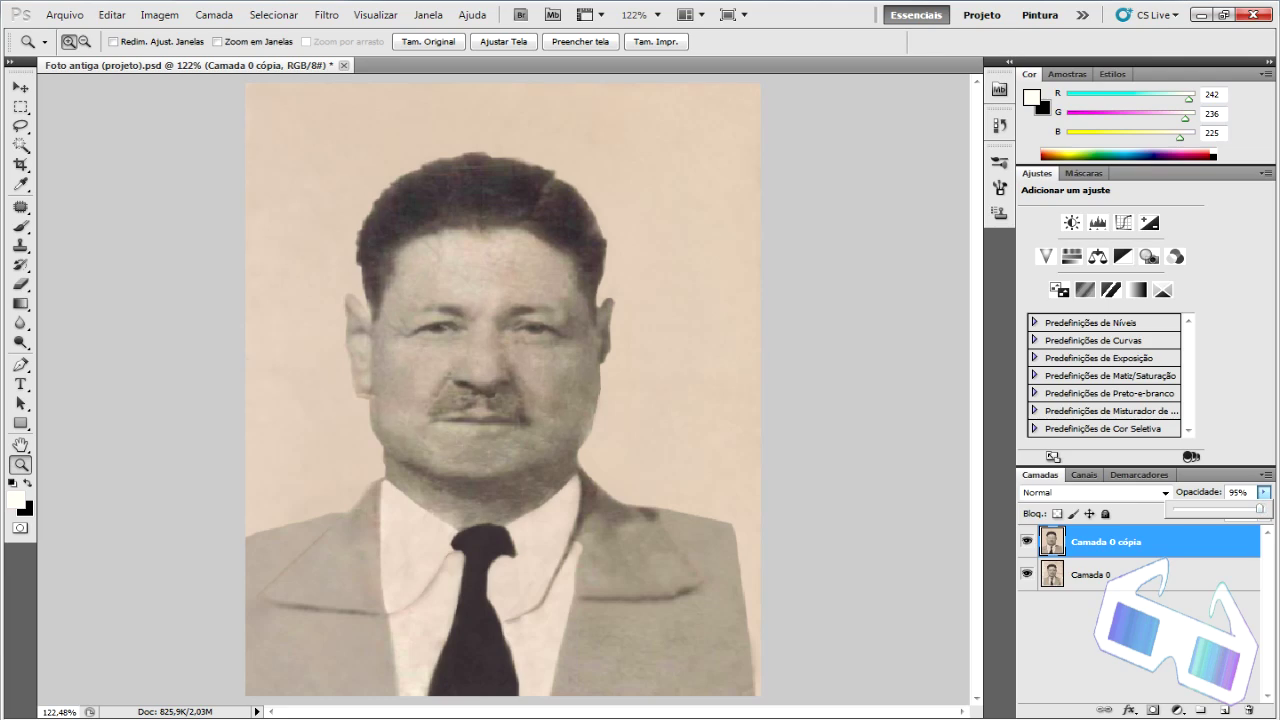
{"action": "left_click_drag", "start_coordinate": [1263, 508], "coordinate": [1261, 508]}
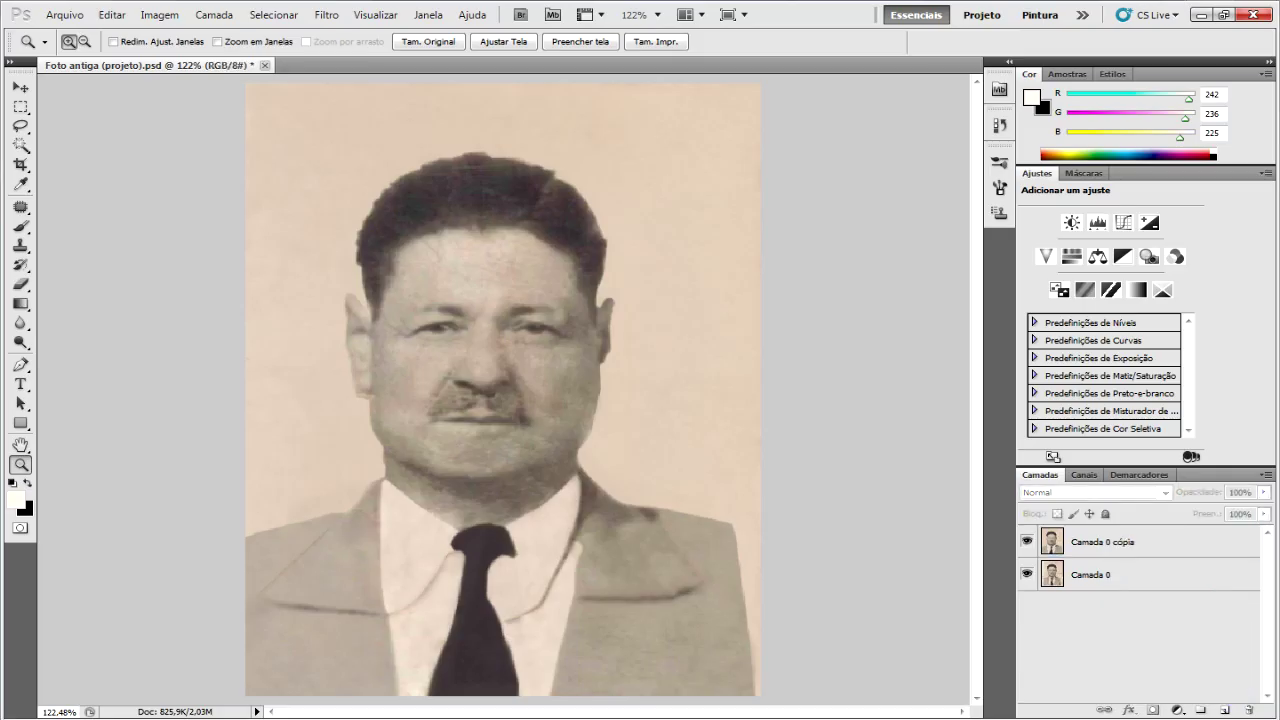
Desaturate Camada 0 cópia with Hue/Saturation set to Saturação -100.
{"action": "key", "text": "alt+bracketright"}
{"action": "key", "text": "ctrl+u"}
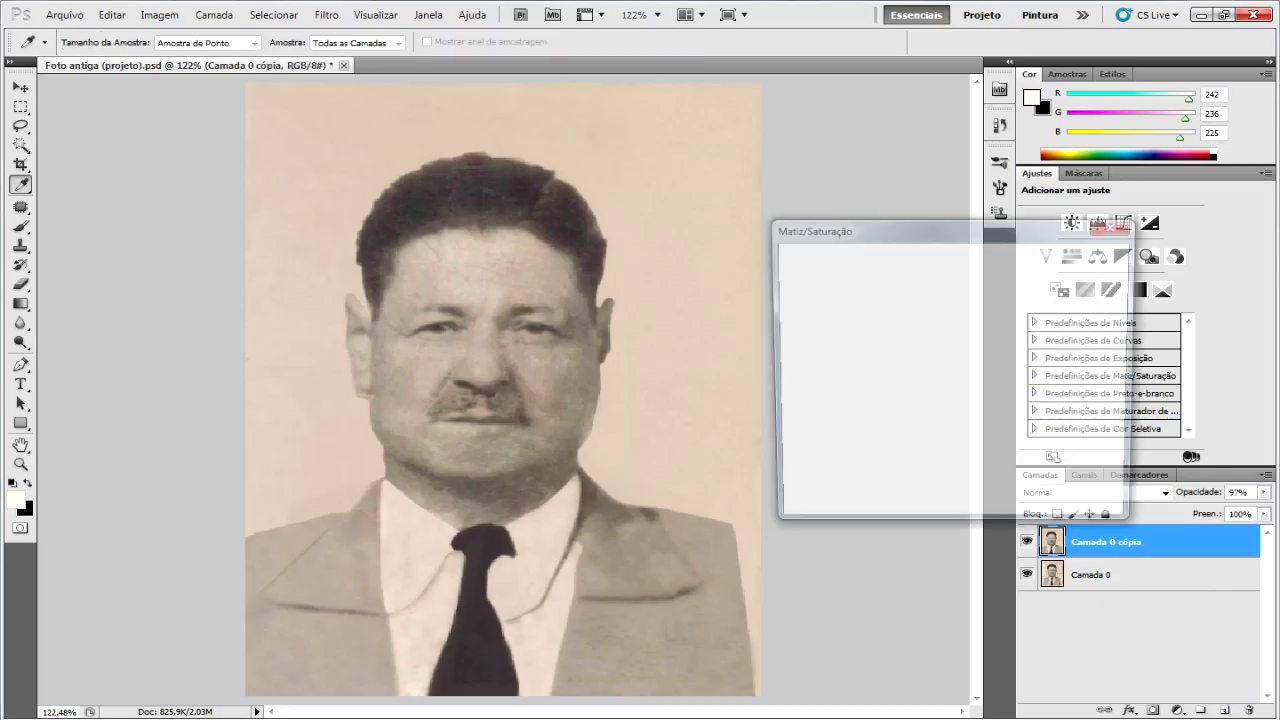
{"action": "type", "text": "-100"}
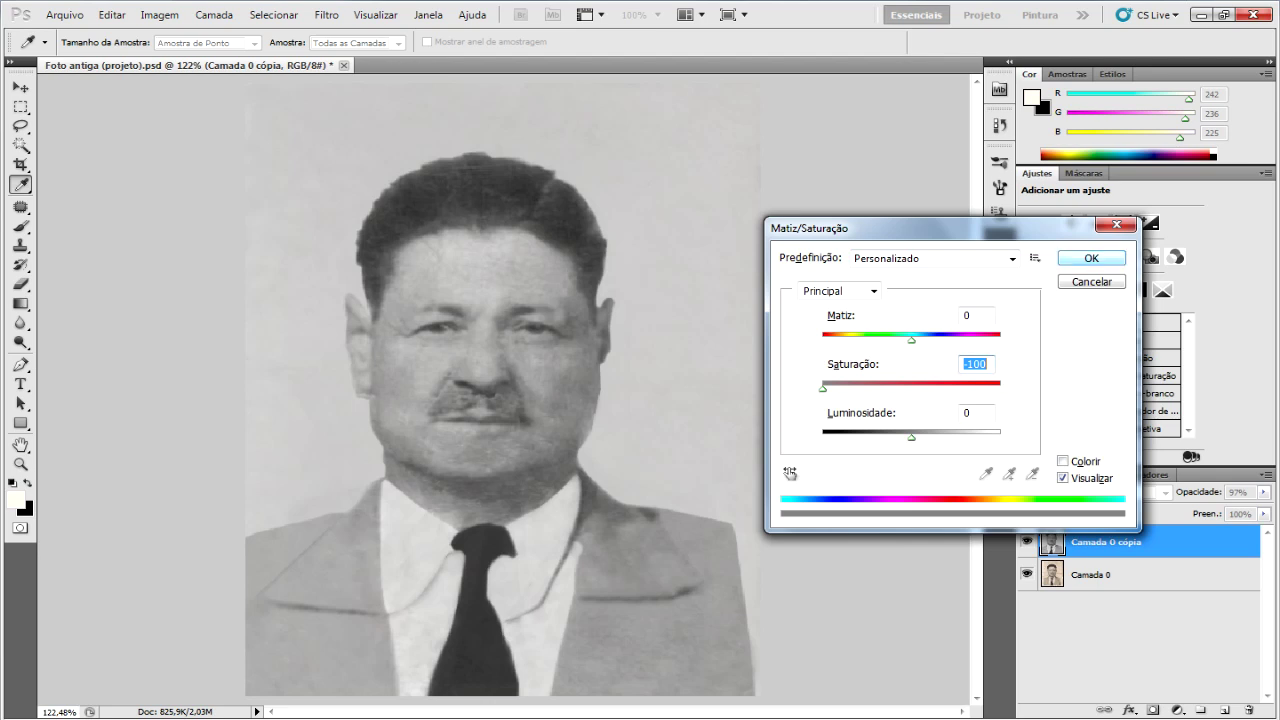
{"action": "key", "text": "Return"}
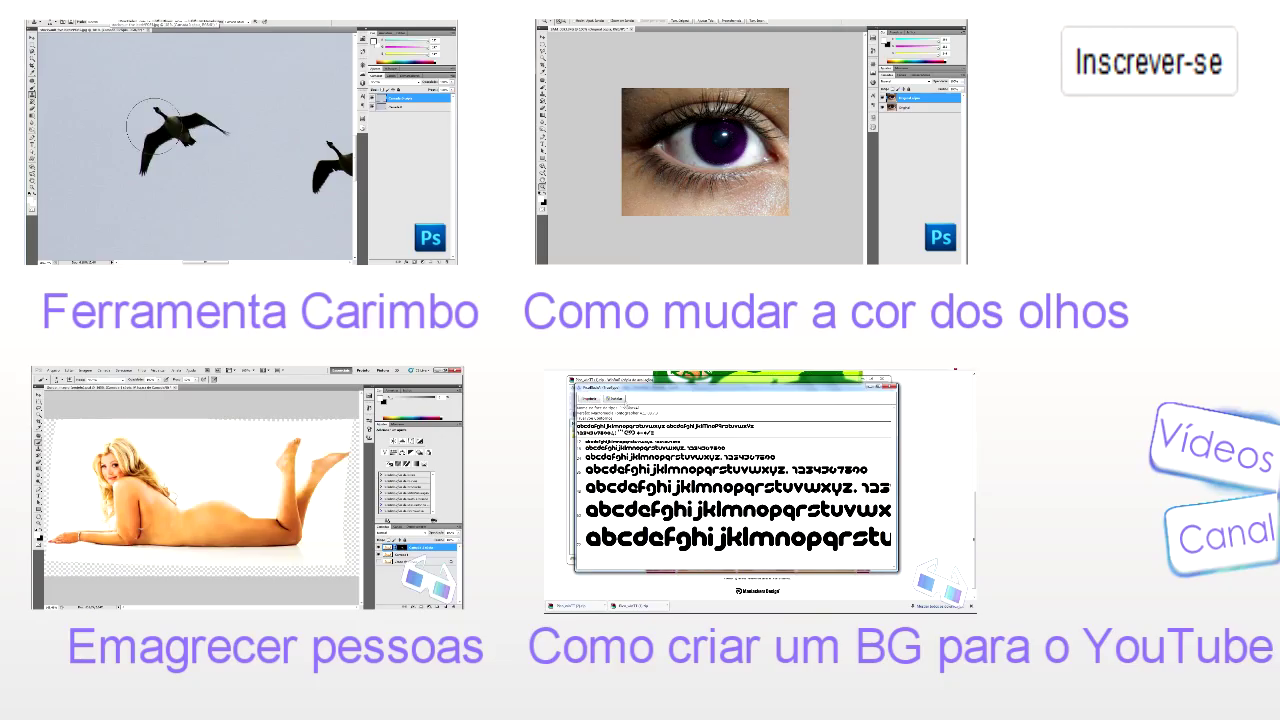